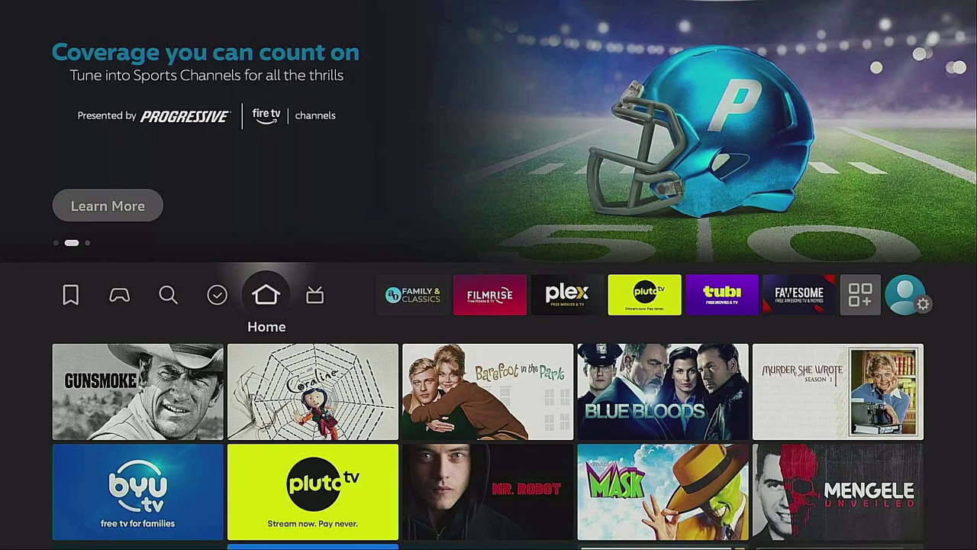
Step: Enter the letter D in the Fire TV search
key("Left")
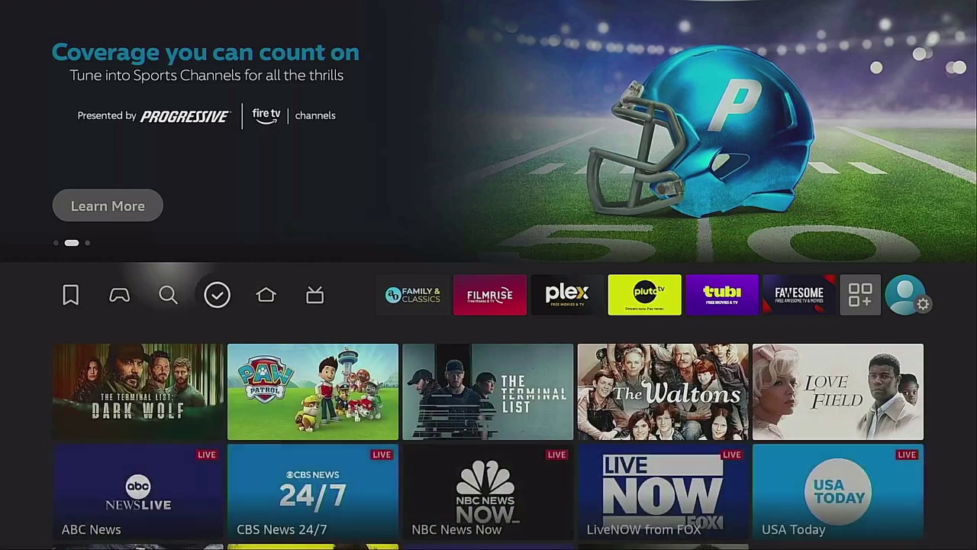
key("Left")
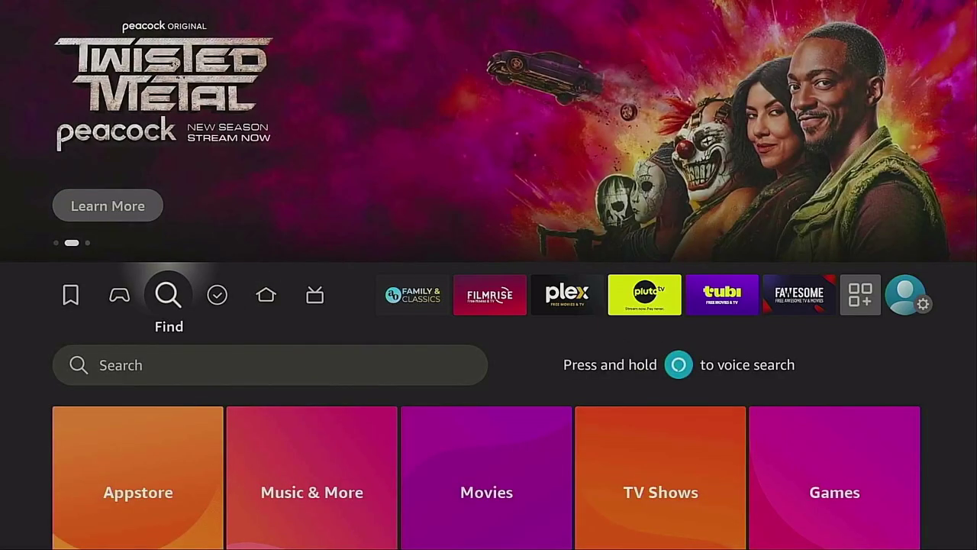
key("Down")
key("Return")
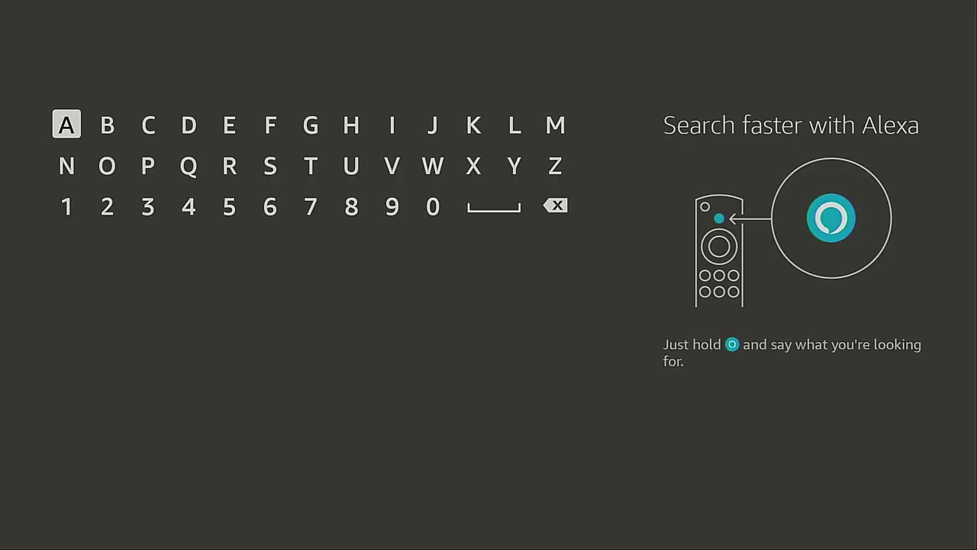
key("Right")
key("Right")
key("Right")
key("Return")
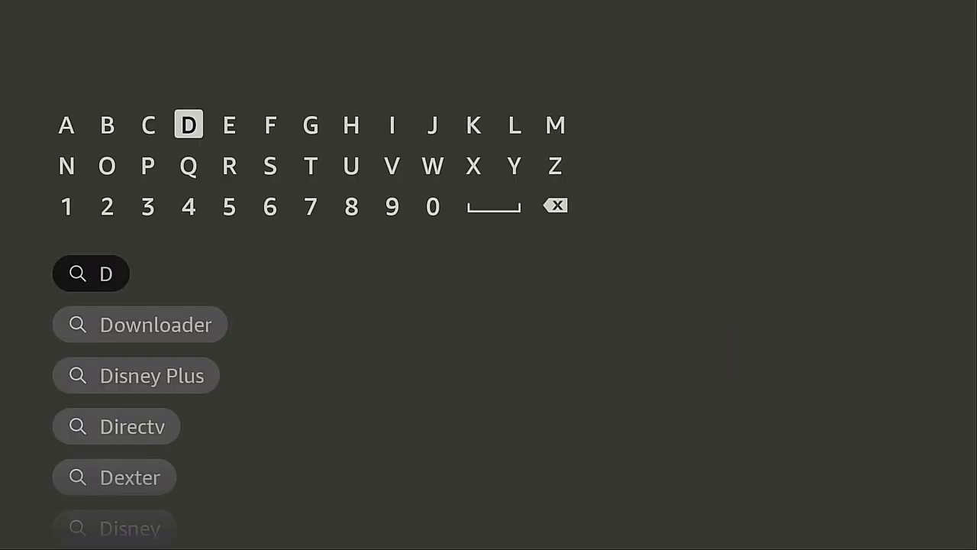
Step: Choose the Downloader suggestion and download Downloader from its app page
key("Down")
key("Down")
key("Down")
key("Down")
key("Down")
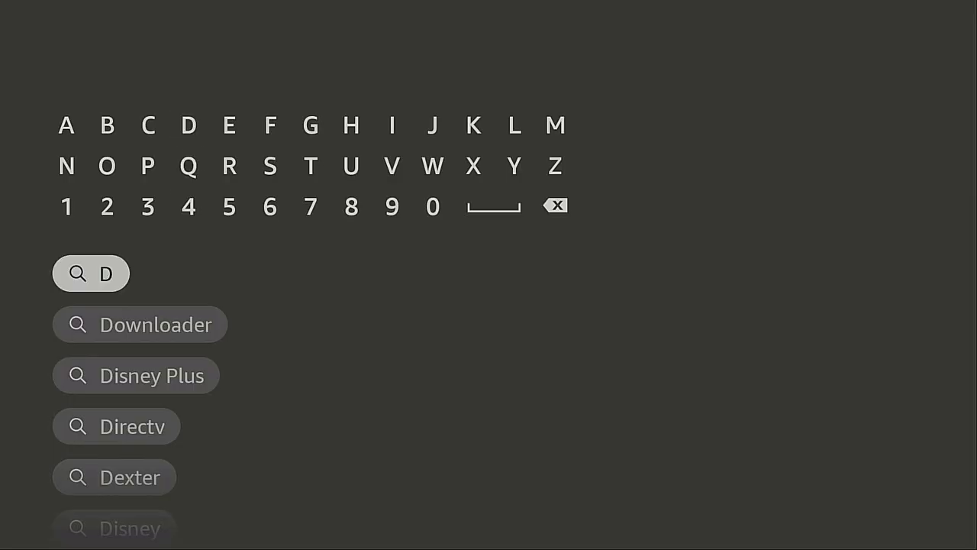
key("Up")
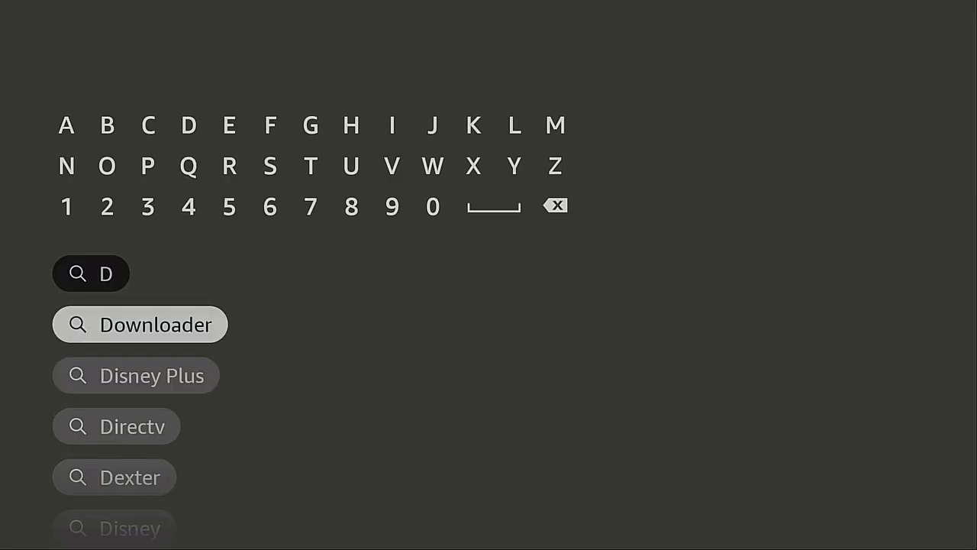
key("Return")
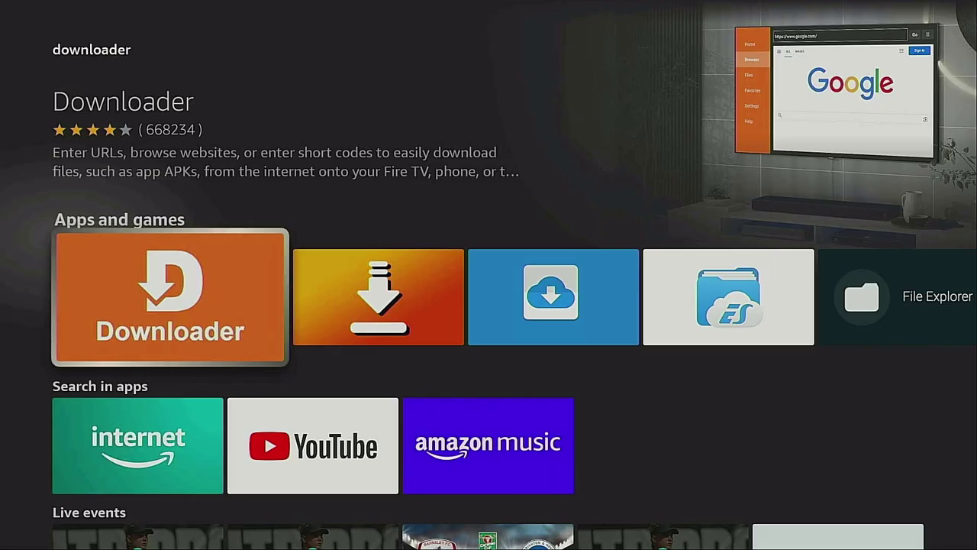
key("Return")
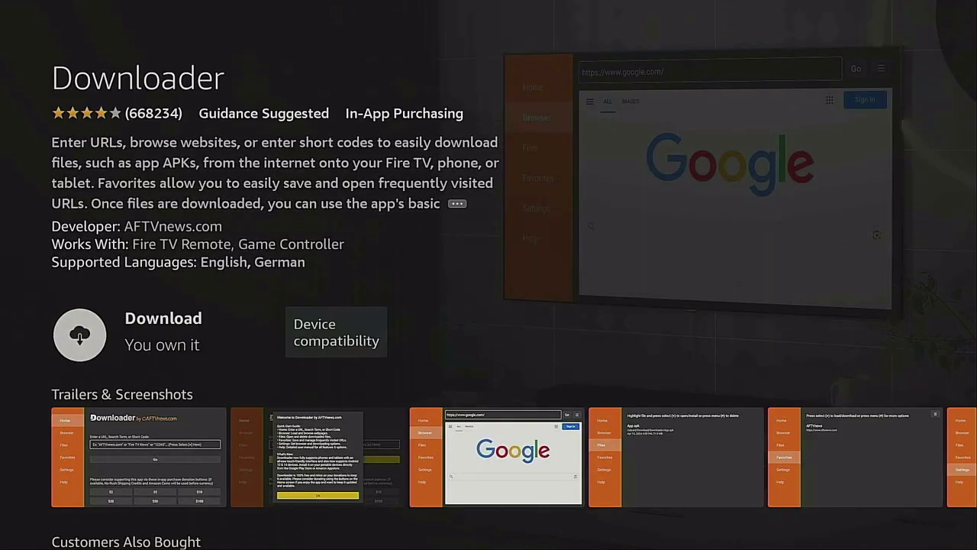
key("Return")
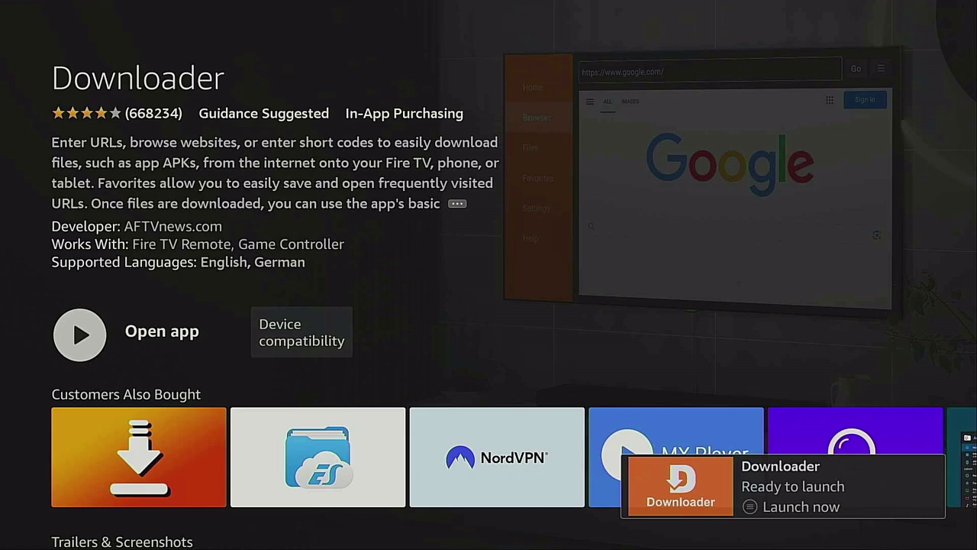
Step: Go to Developer options under Settings > My Fire TV
key("Home")
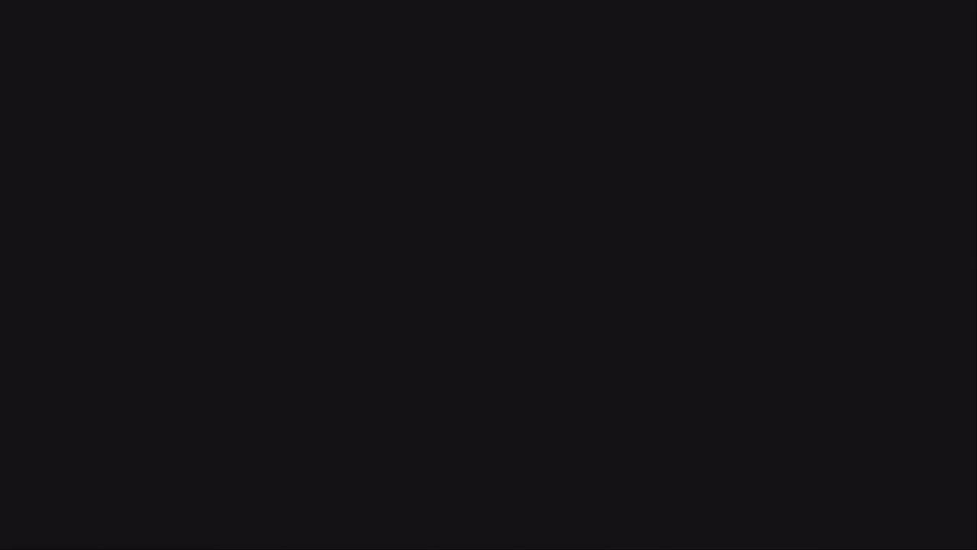
key("Right")
key("Right")
key("Right")
key("Right")
key("Right")
key("Right")
key("Right")
key("Right")
key("Right")
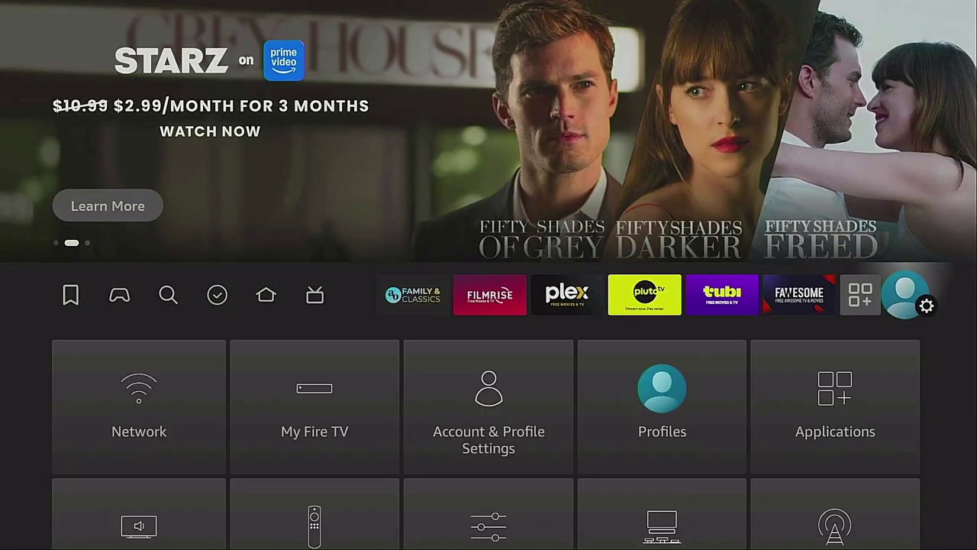
key("Down")
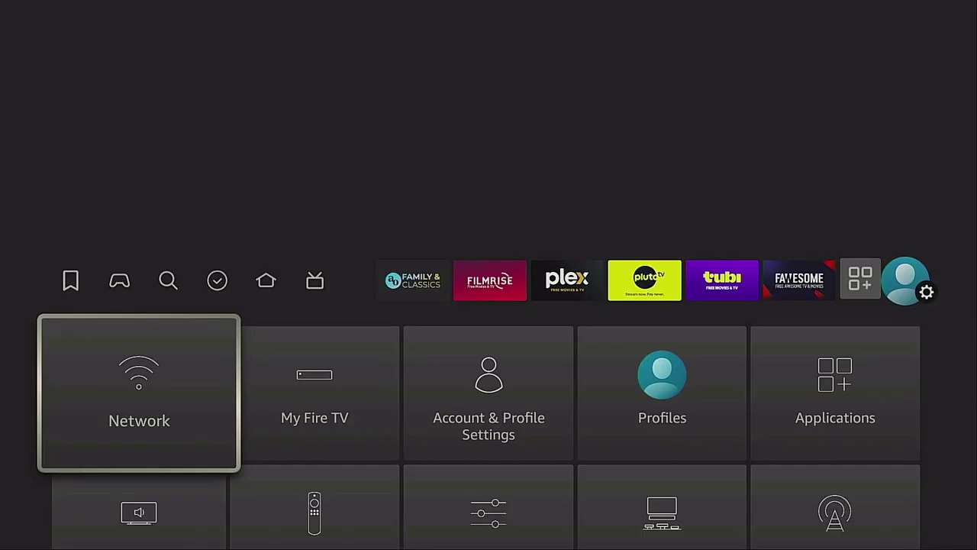
key("Right")
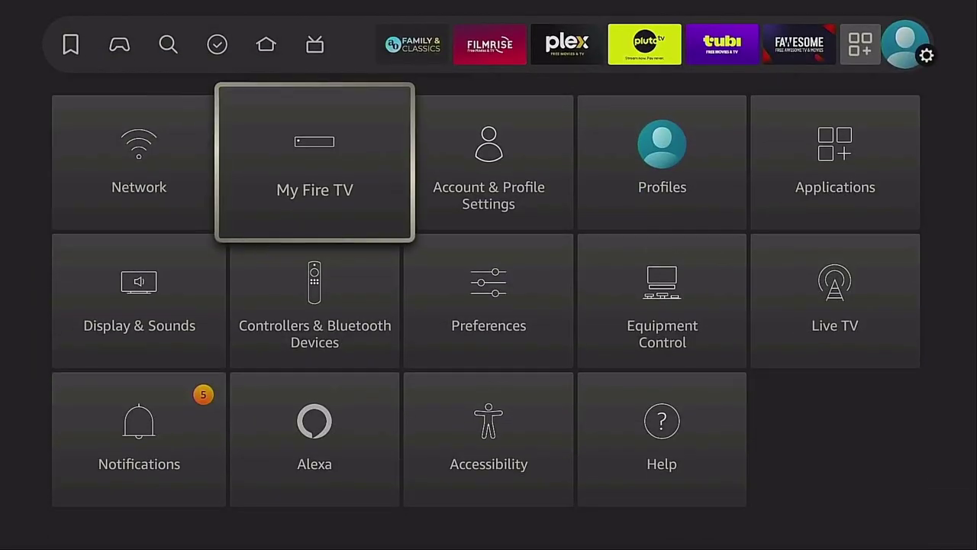
key("Return")
key("Down")
key("Return")
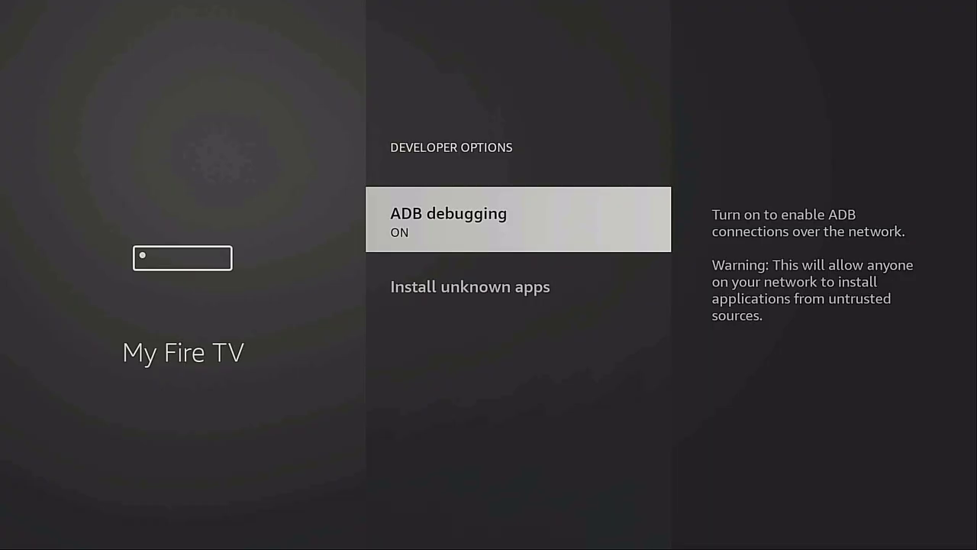
Step: Turn Downloader ON under Install unknown apps, then return to the Home screen
key("Down")
key("Return")
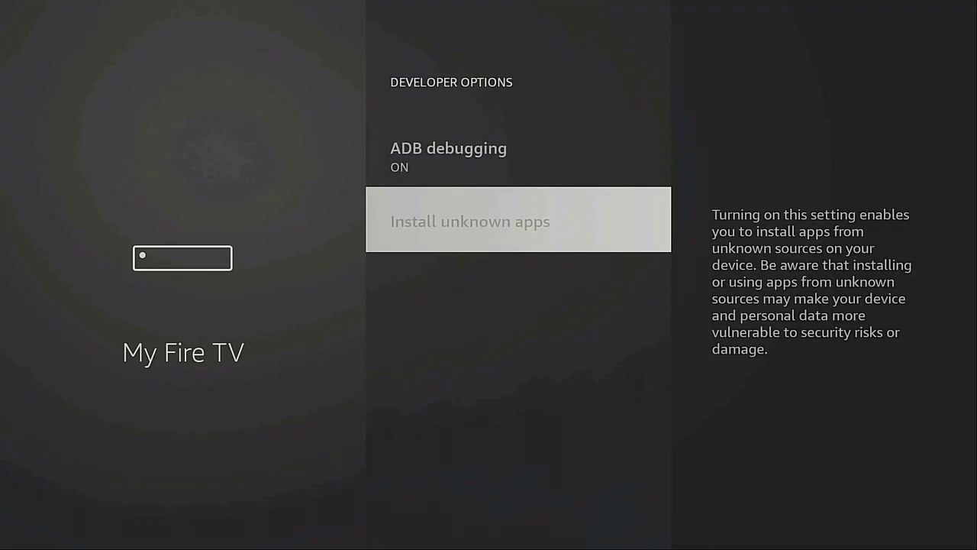
key("Down")
key("Down")
key("Down")
key("Down")
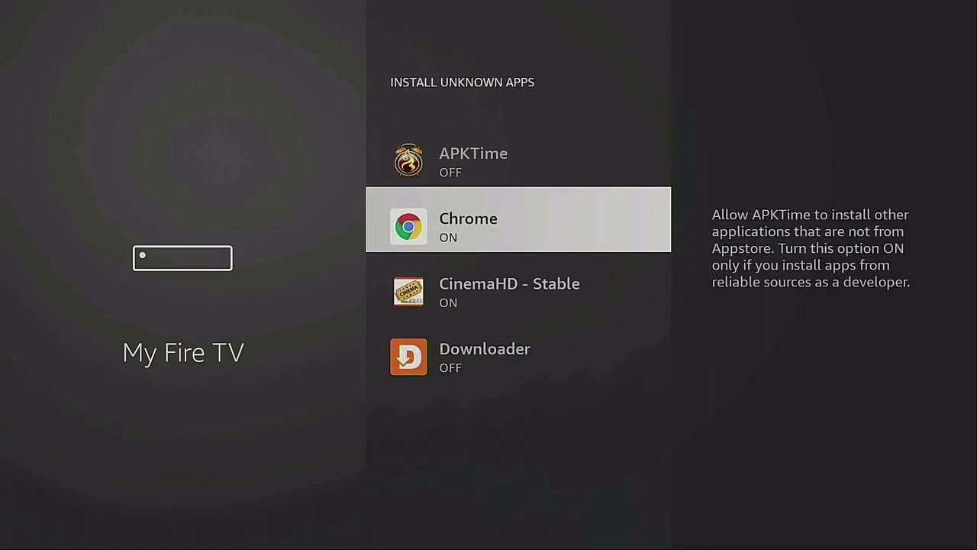
key("Return")
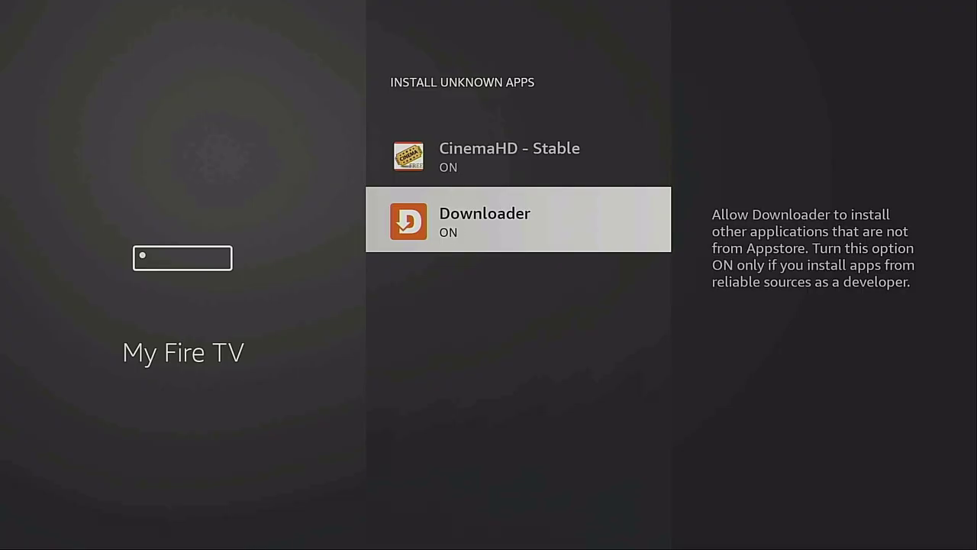
key("Home")
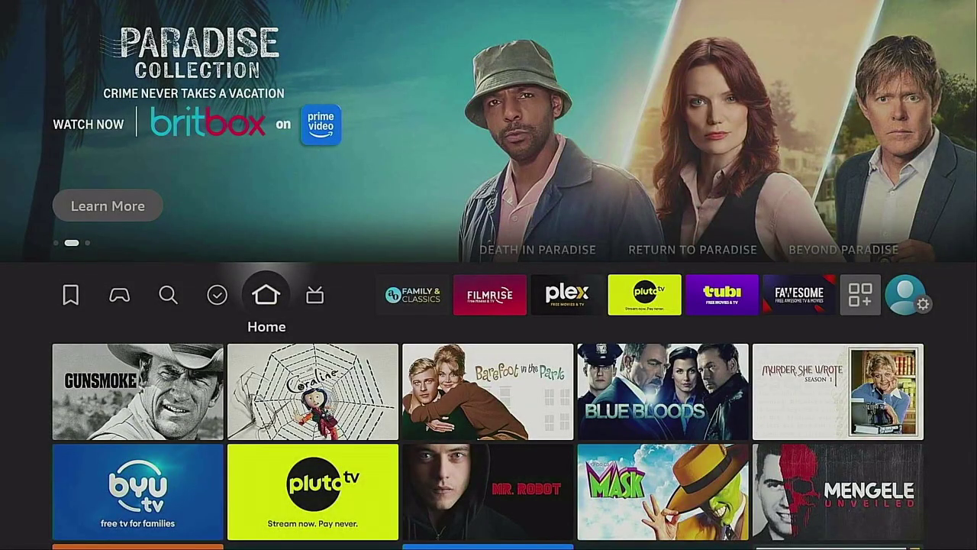
Step: Use Move to front on the Downloader tile in Your Apps & Channels, then return Home
key("Right")
key("Right")
key("Right")
key("Right")
key("Right")
key("Right")
key("Right")
key("Right")
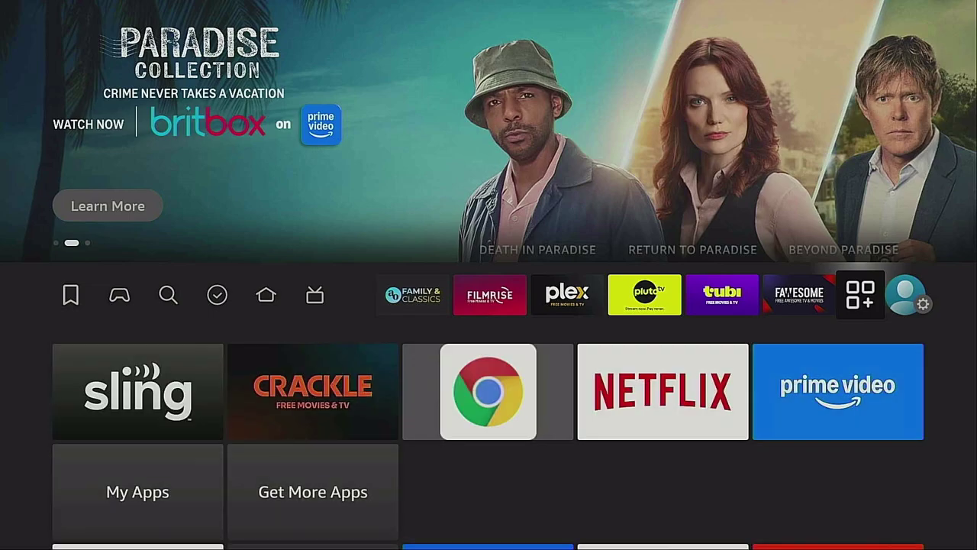
key("Return")
key("Down")
key("Down")
key("Down")
key("Down")
key("Down")
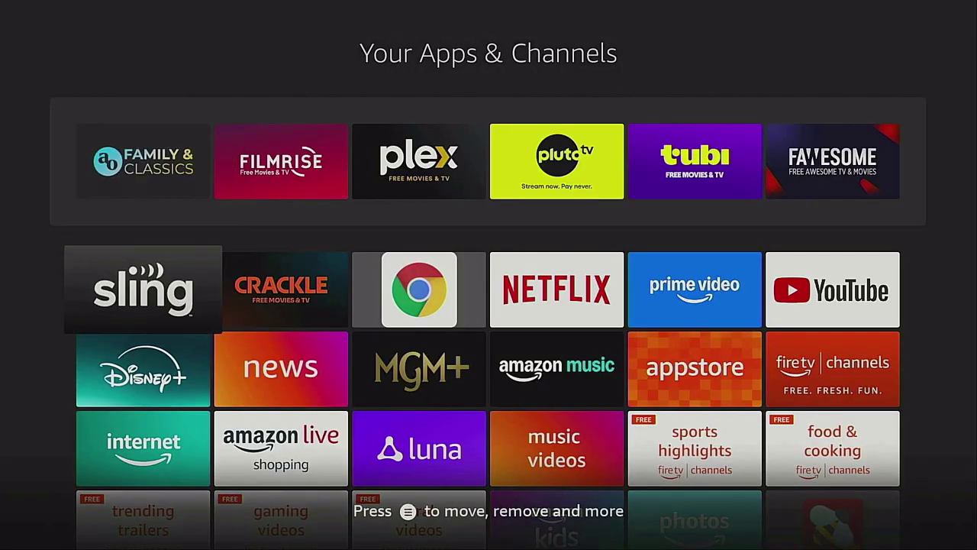
key("Down")
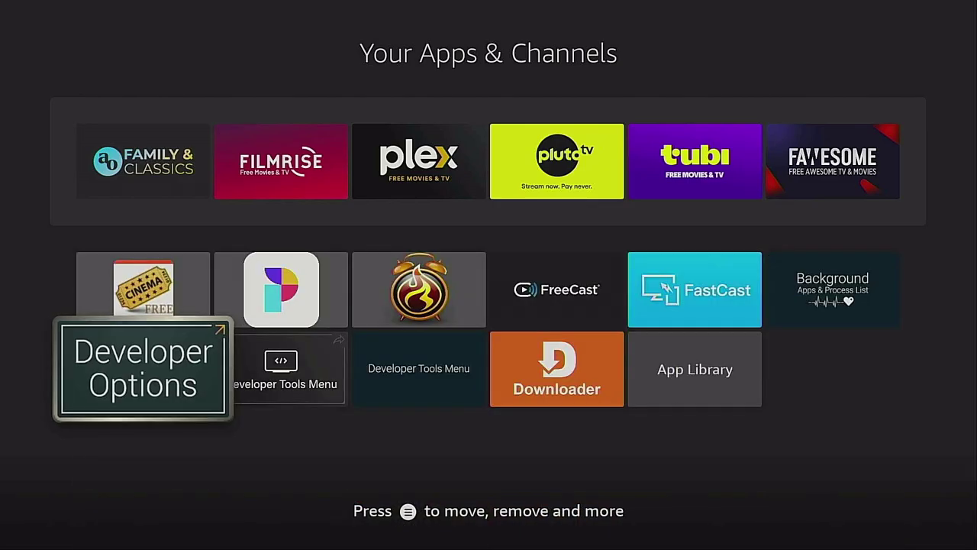
key("Right")
key("Right")
key("Right")
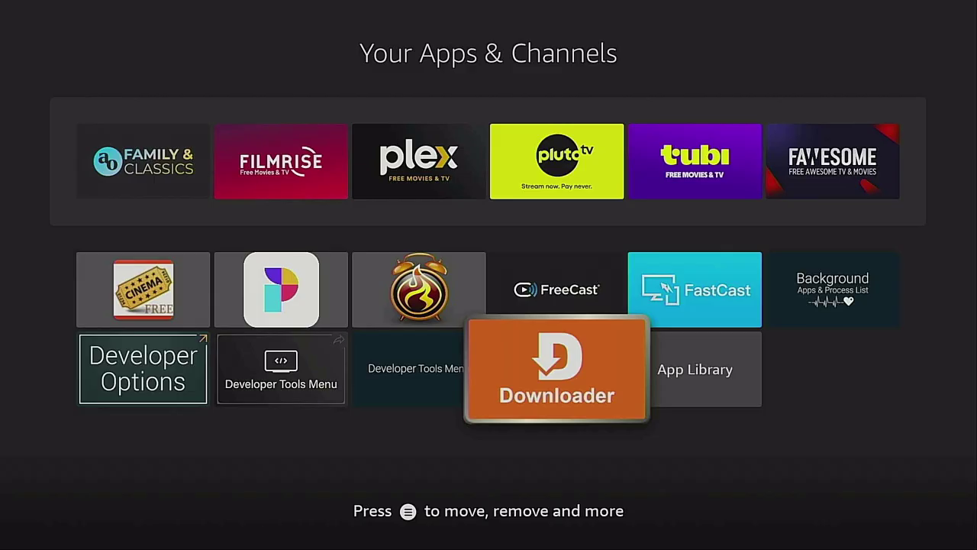
key("Menu")
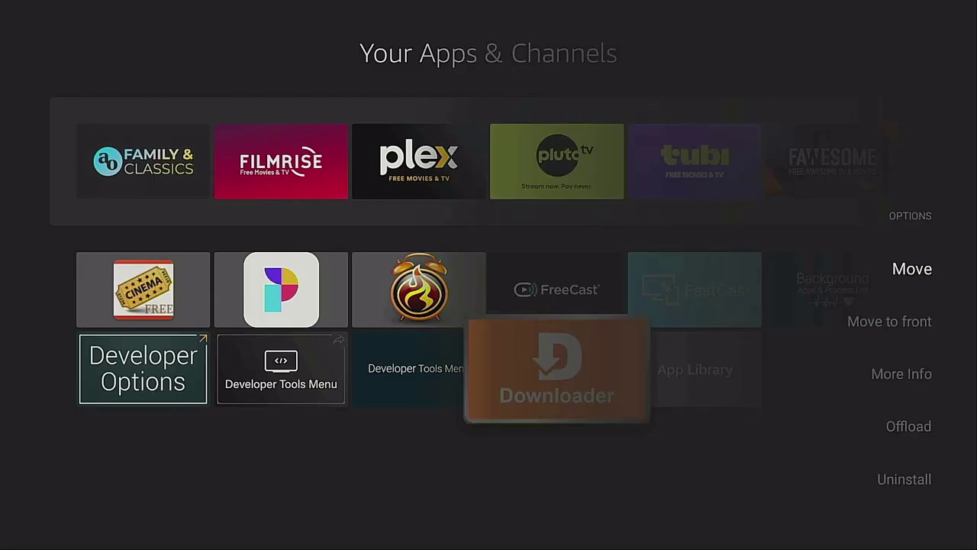
key("Down")
key("Return")
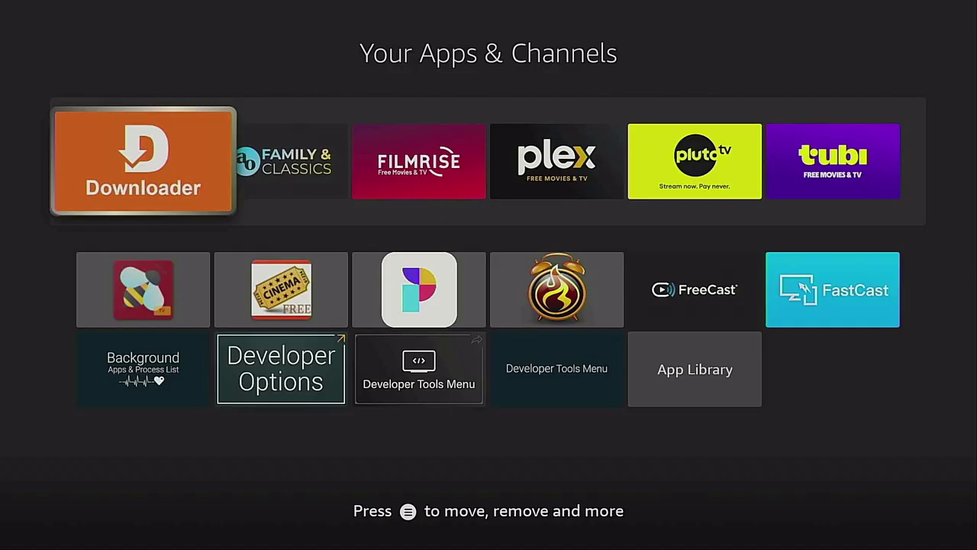
key("Escape")
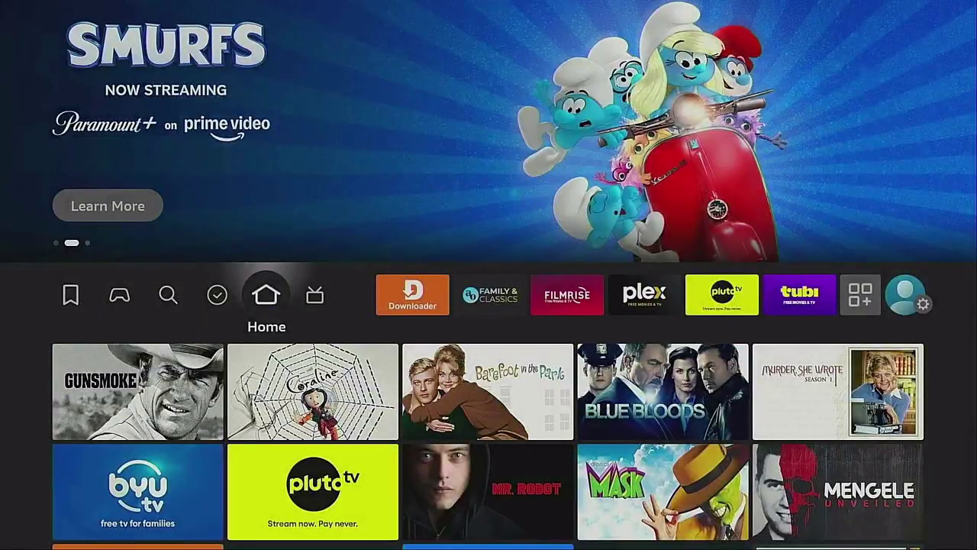
Step: Launch Downloader from the Home row, dismiss the Welcome dialog, and focus the URL field
key("Right")
key("Right")
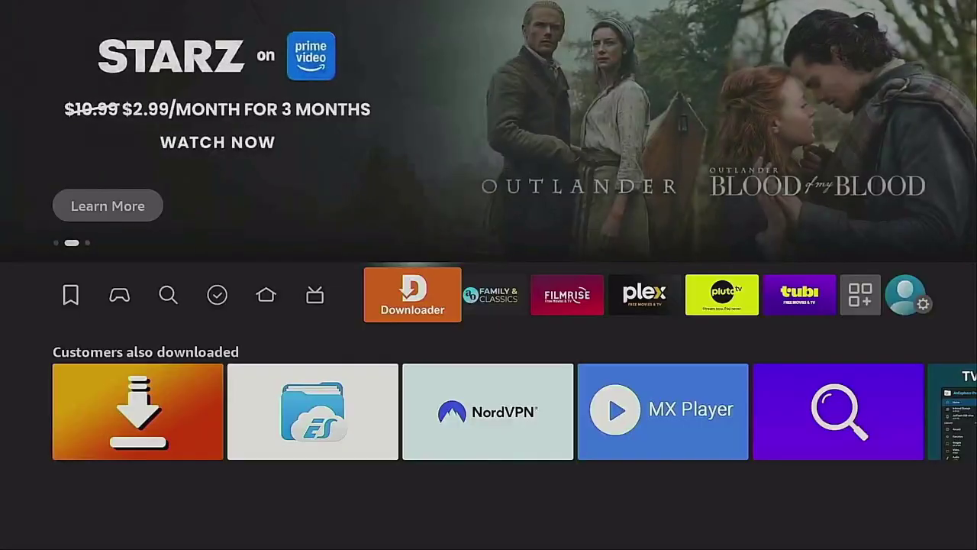
key("Return")
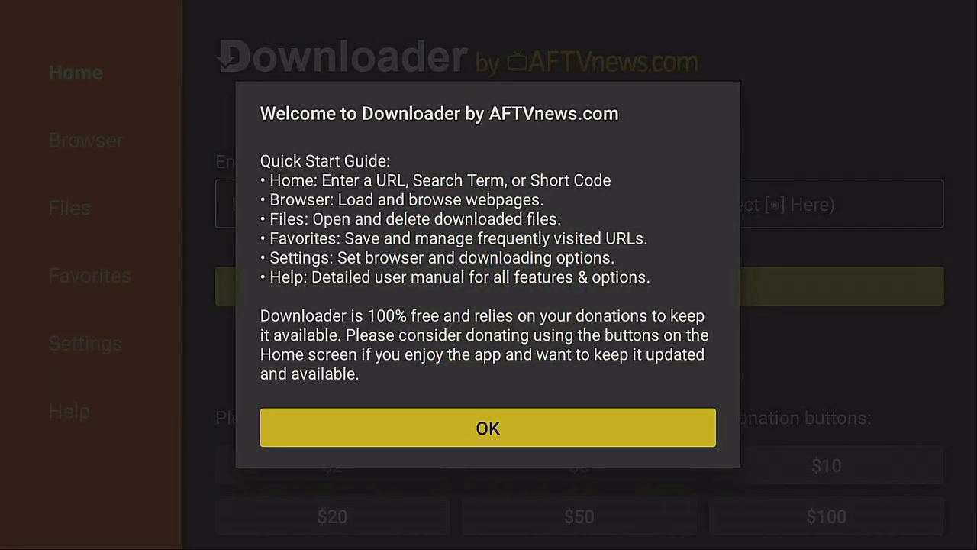
key("Return")
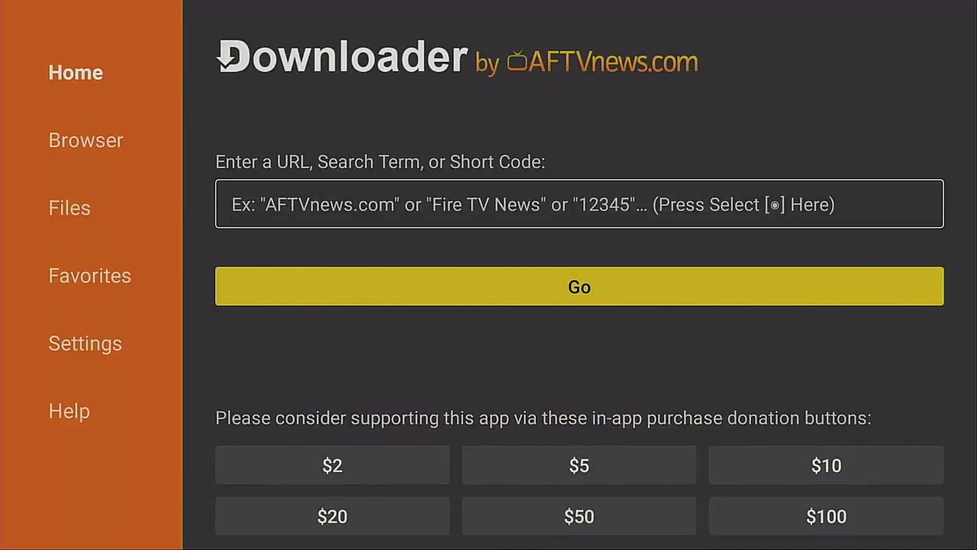
key("Up")
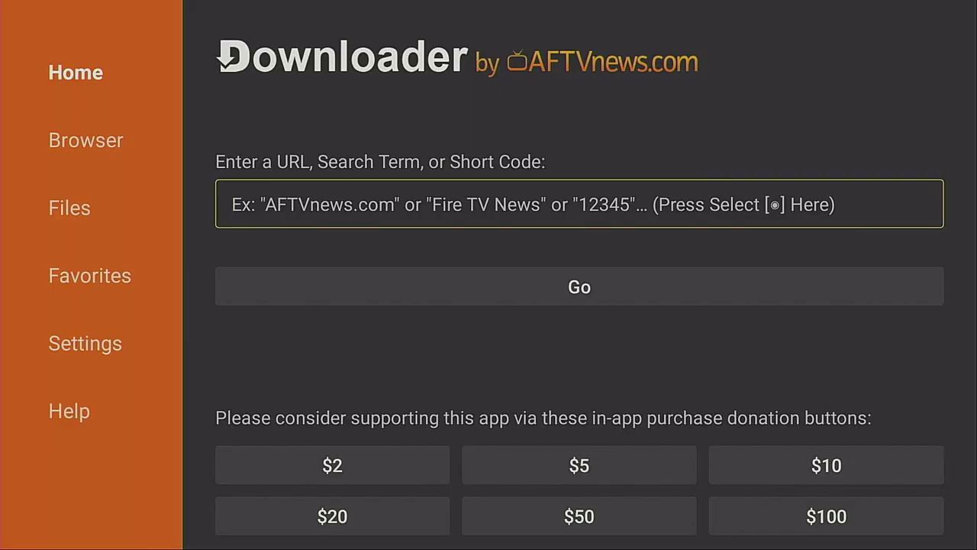
Step: Enter kodi.tv as the address and load the site
key("Return")
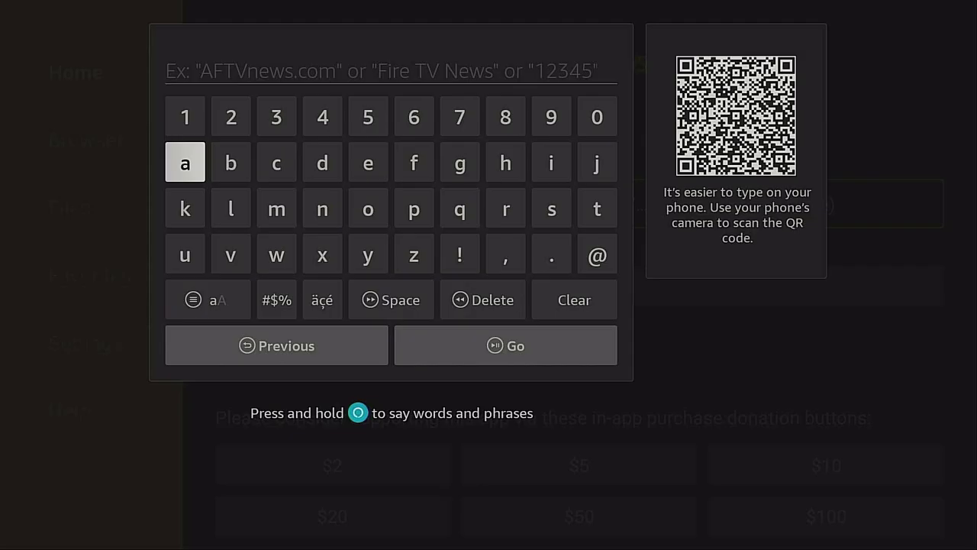
type("kodi.tv")
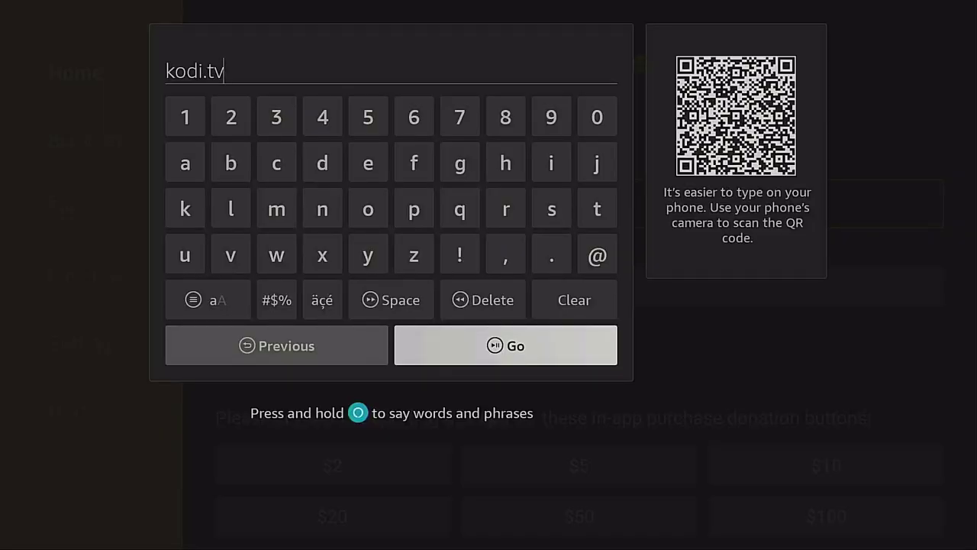
key("Return")
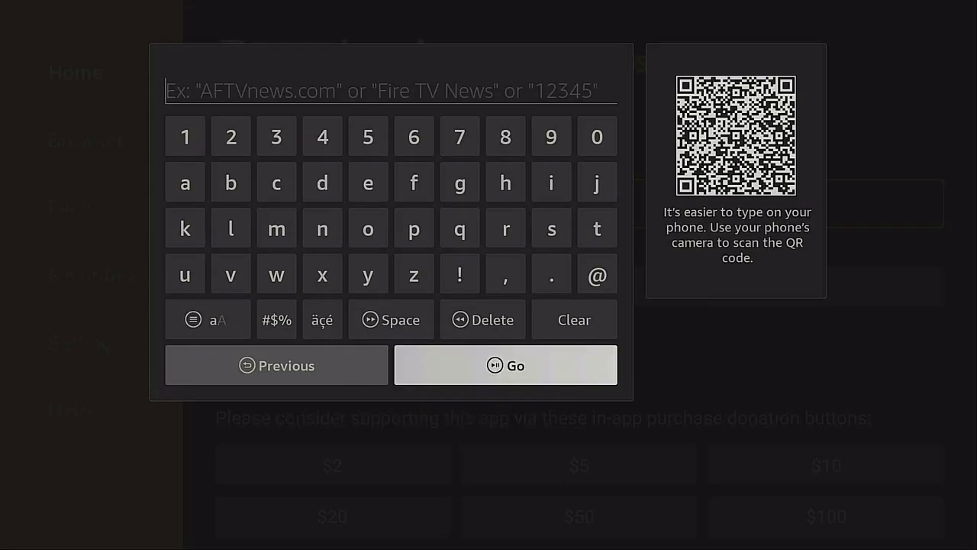
key("Return")
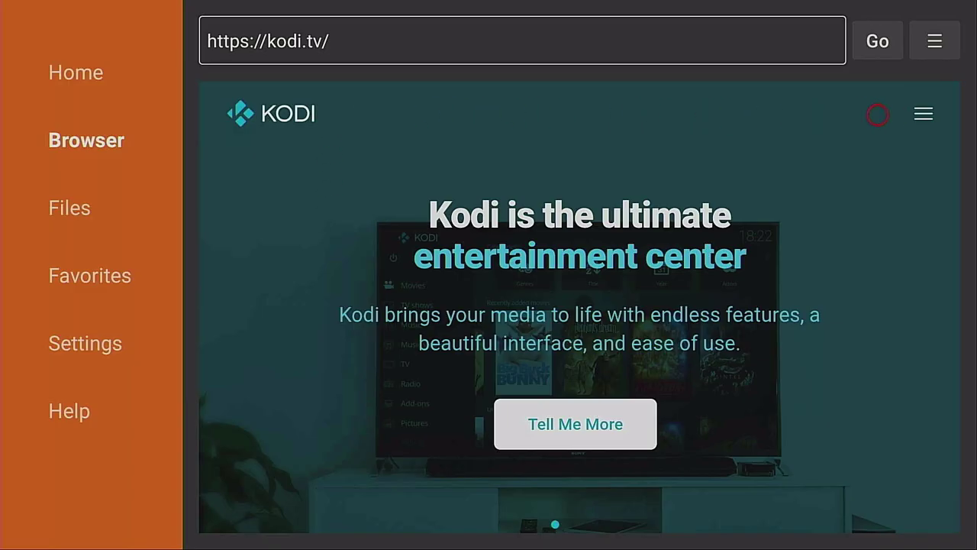
Step: Go to the Download page from the site menu and scroll to the platform list
left_click(939, 115)
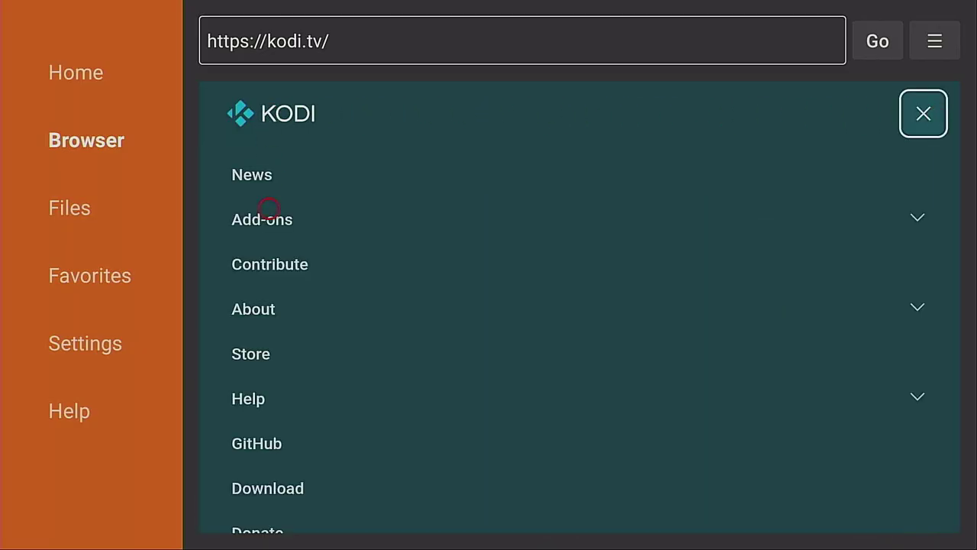
scroll(269, 511, "down", 4)
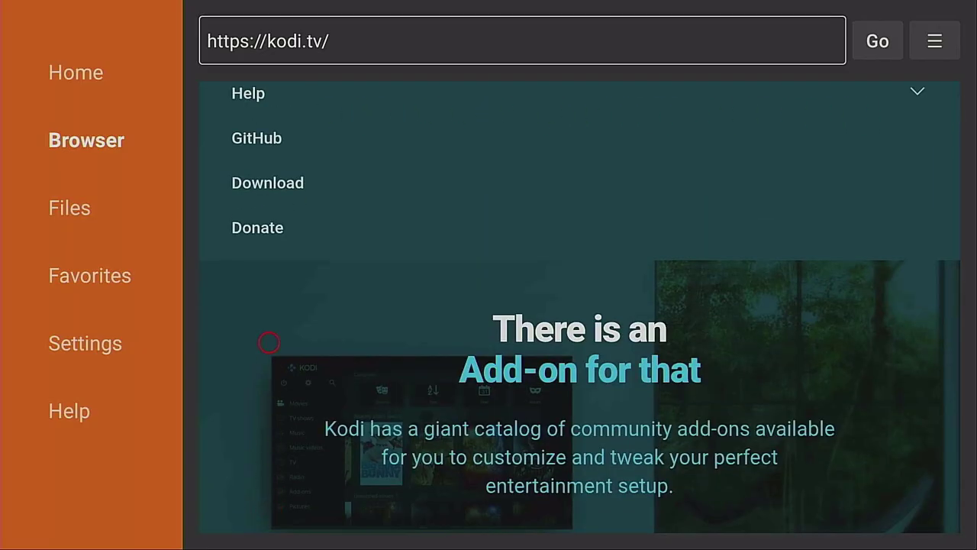
left_click(269, 191)
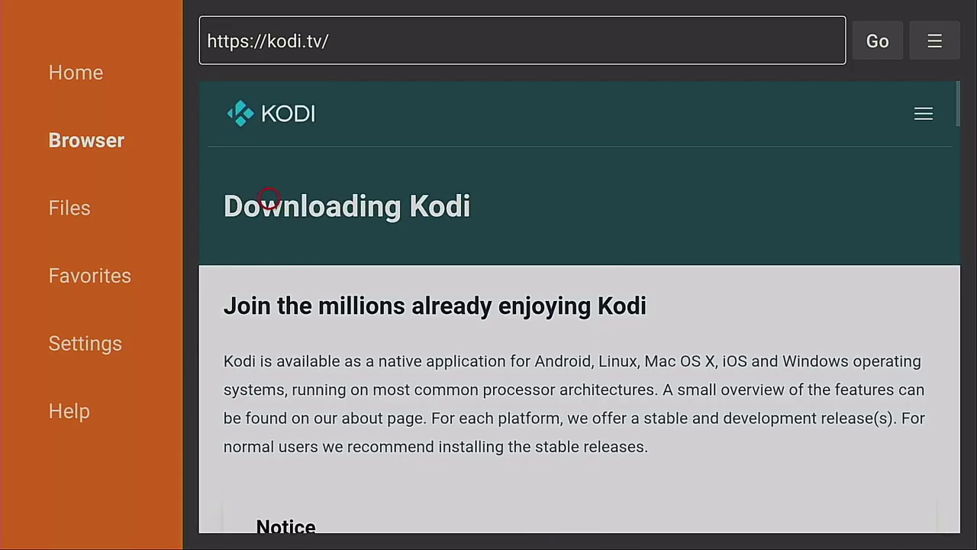
scroll(269, 503, "down", 10)
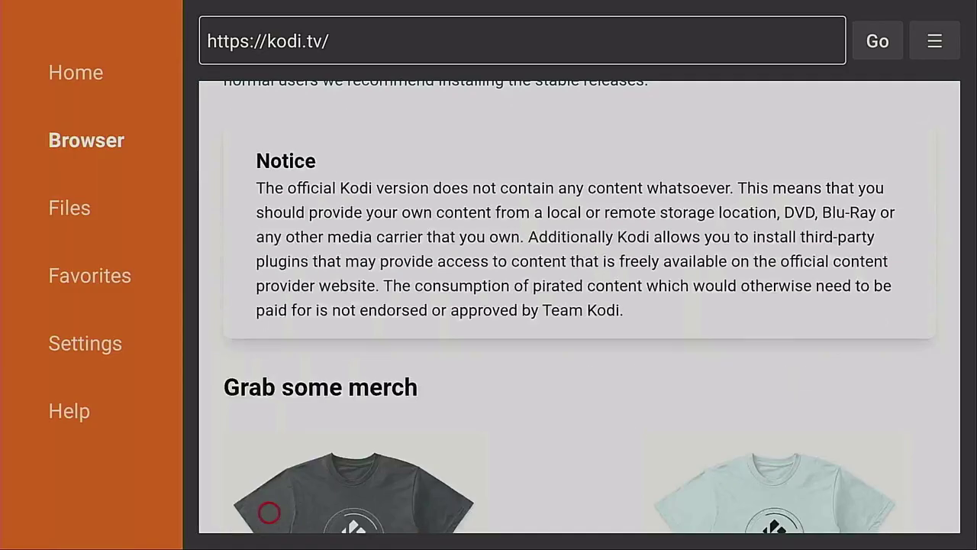
scroll(269, 513, "down", 3)
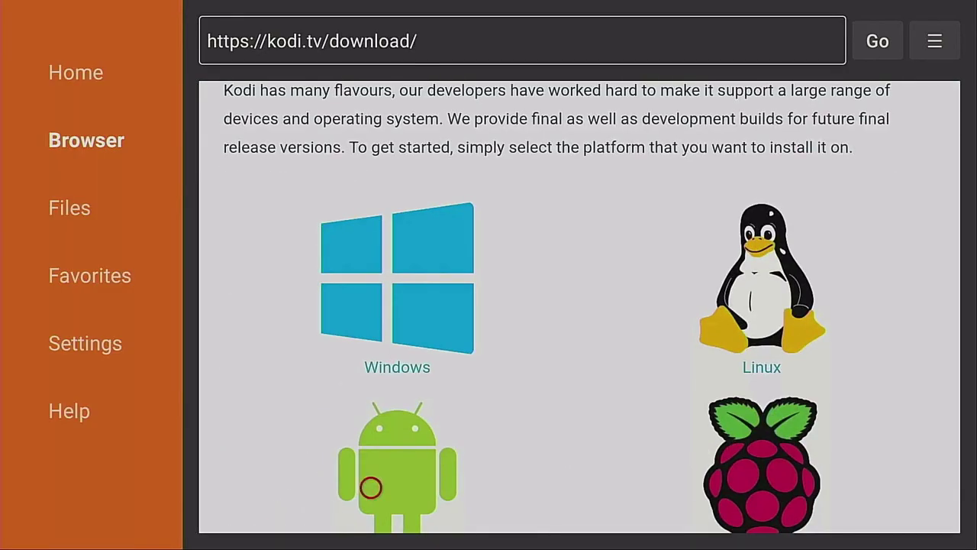
Step: Download the Kodi v22 Alpha1 (32BIT) build from Android's Prerelease tab
left_click(371, 487)
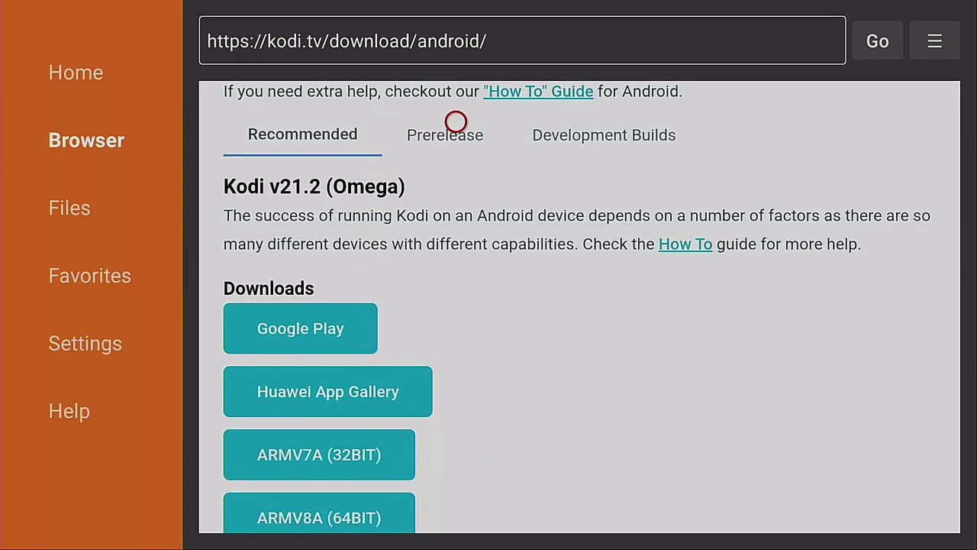
left_click(456, 122)
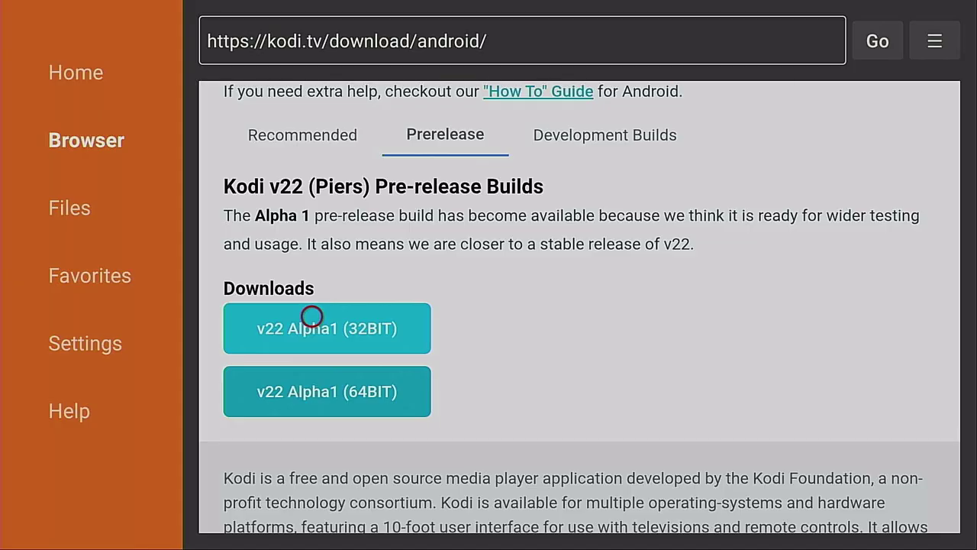
left_click(312, 316)
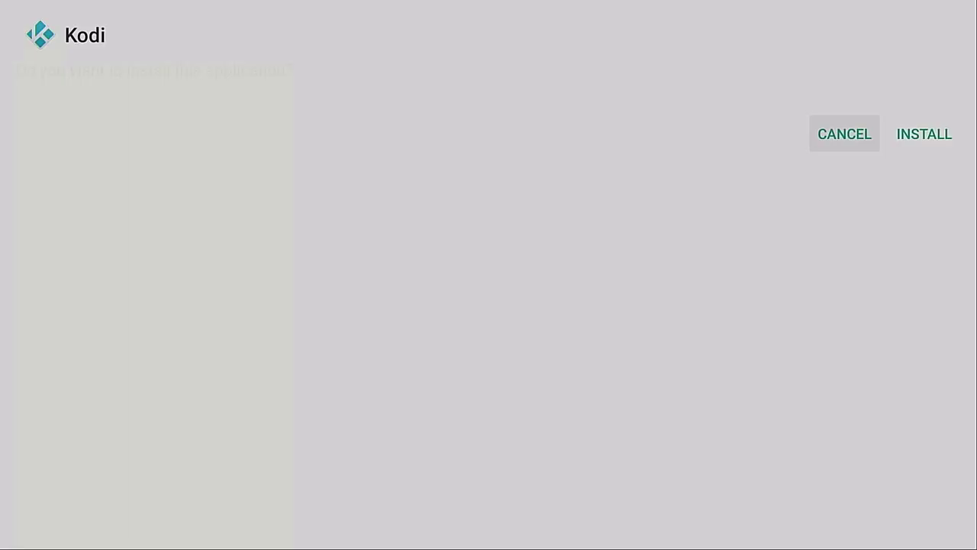
Step: Install Kodi and choose DONE to close the package installer
key("Right")
key("Return")
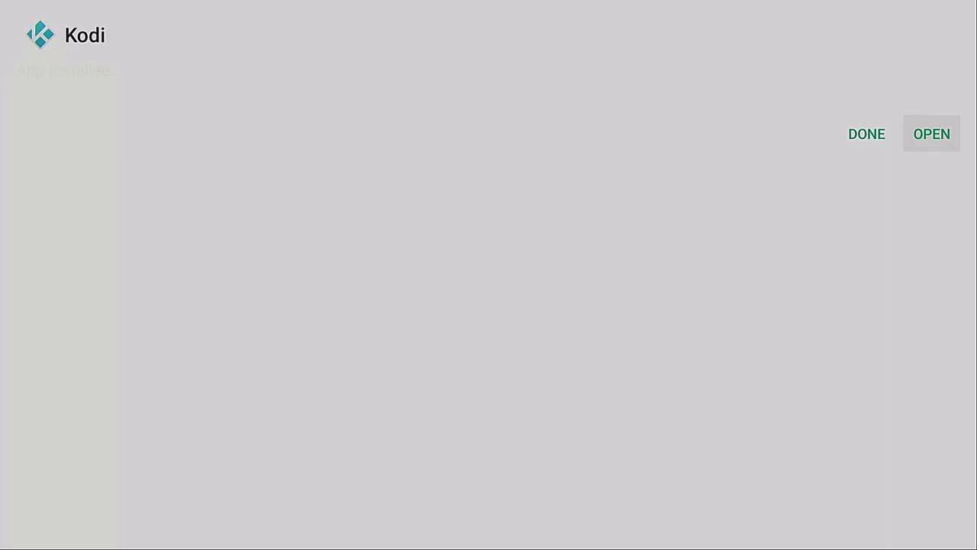
key("Left")
key("Return")
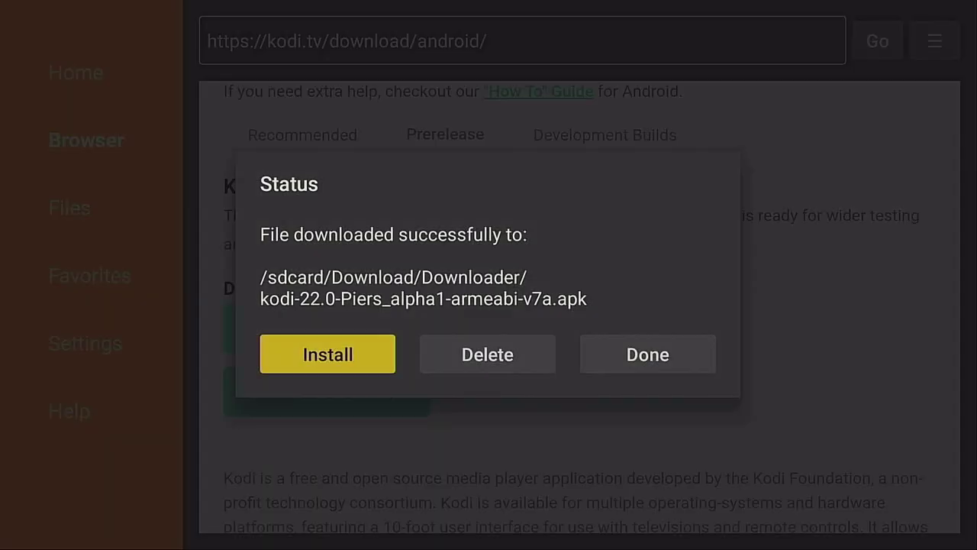
Step: Delete the Kodi APK from the Status dialog and confirm the deletion
key("Right")
key("Return")
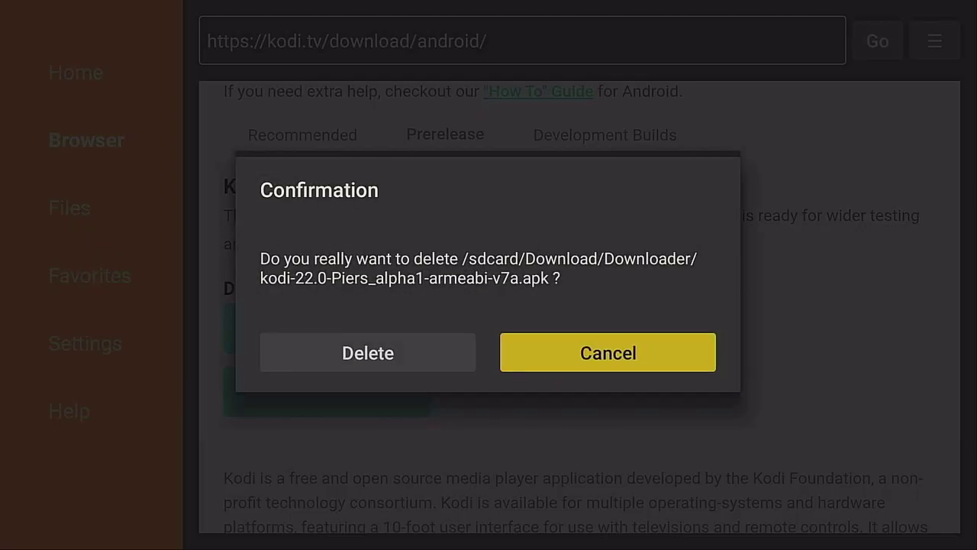
key("Left")
key("Return")
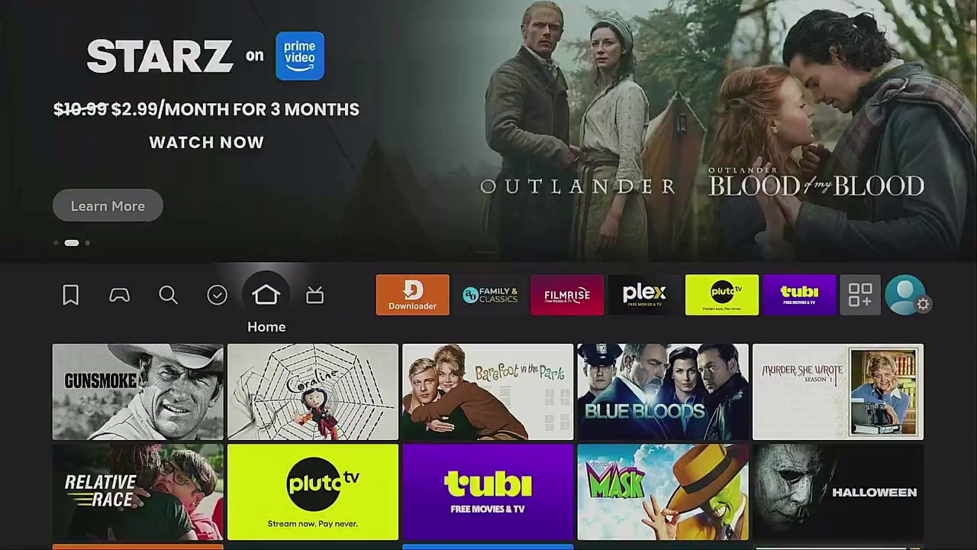
Step: Use Move to front on Kodi in the Apps grid, then launch it from the Home row
key("Right")
key("Right")
key("Right")
key("Right")
key("Right")
key("Right")
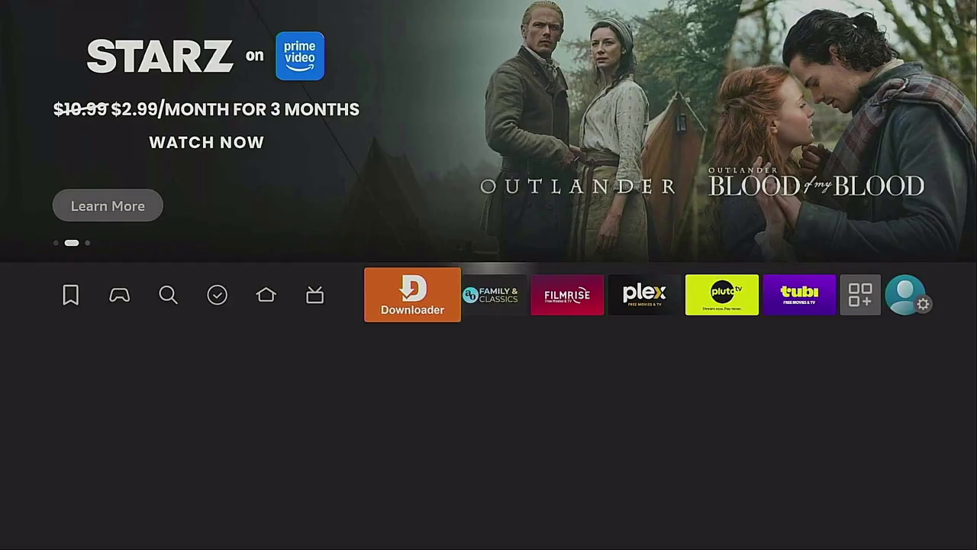
key("Right")
key("Right")
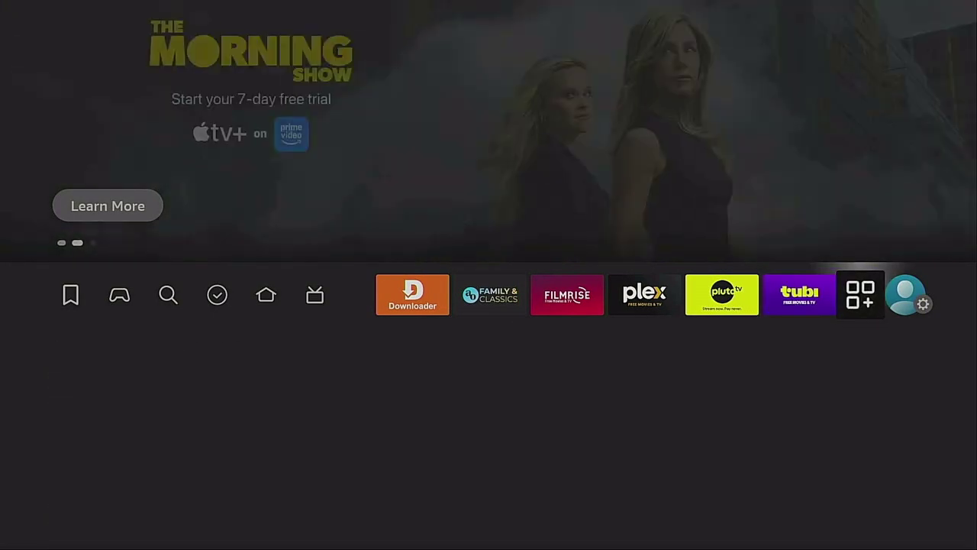
key("Return")
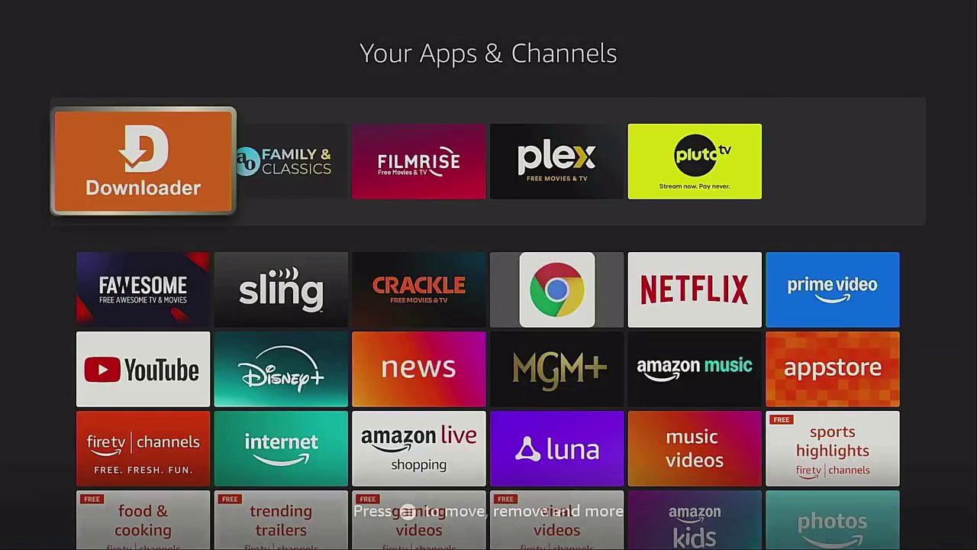
key("Down")
key("Down")
key("Down")
key("Down")
key("Down")
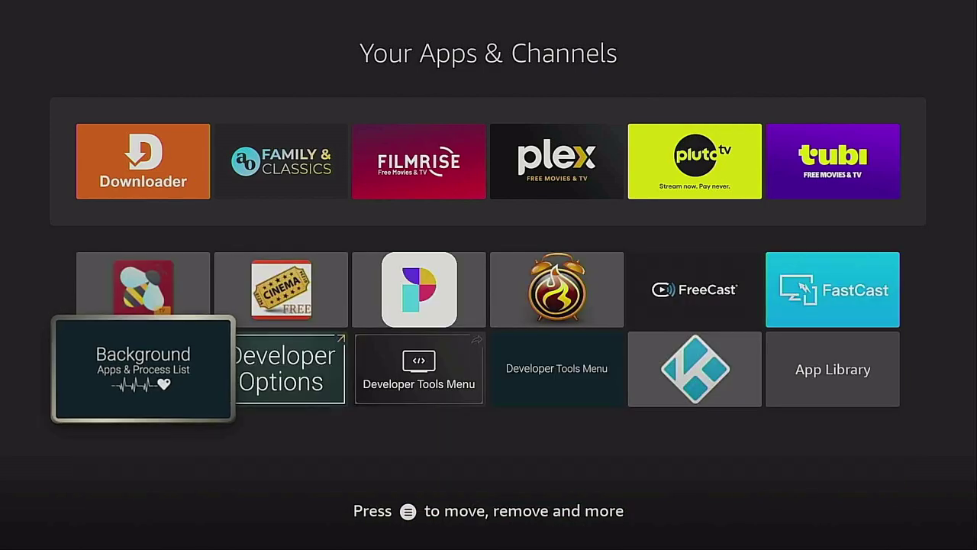
key("Right")
key("Right")
key("Right")
key("Right")
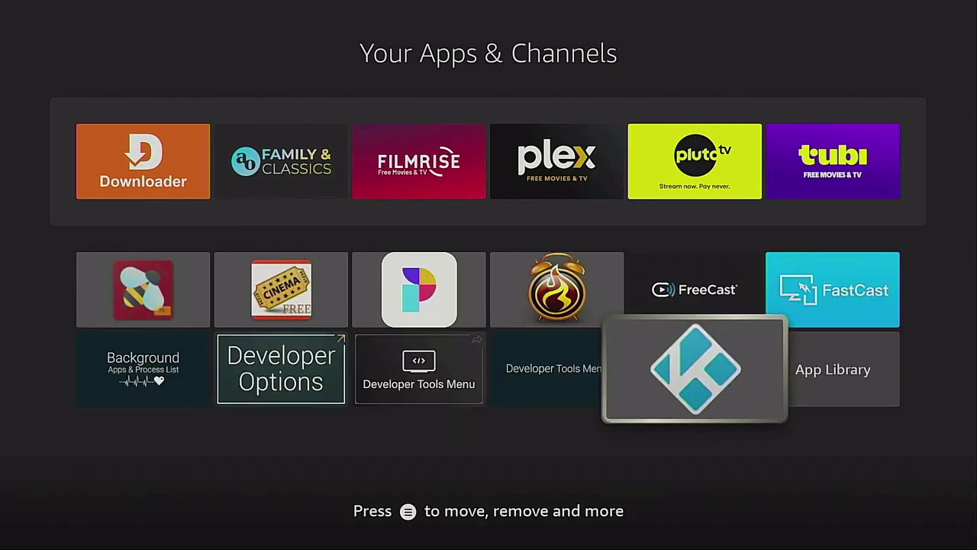
key("Menu")
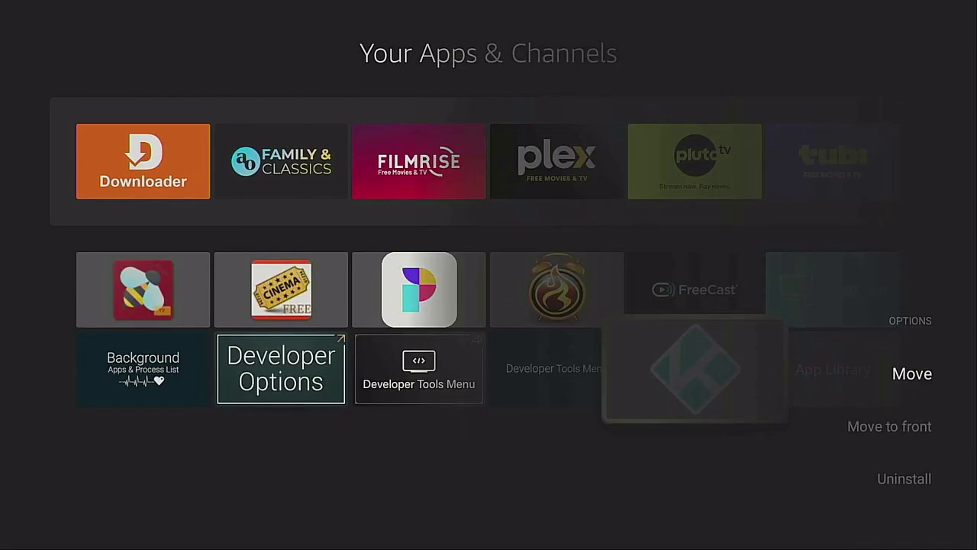
key("Down")
key("Return")
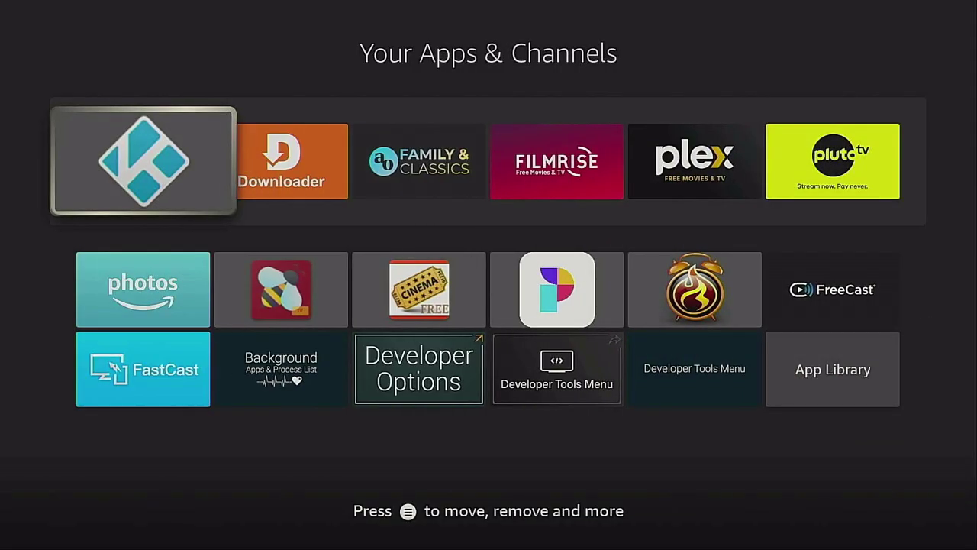
key("Escape")
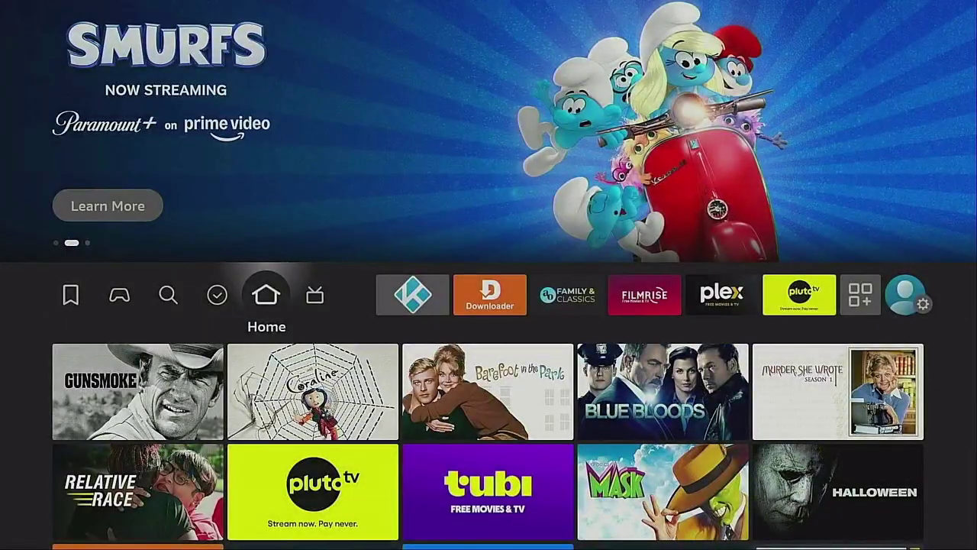
key("Right")
key("Right")
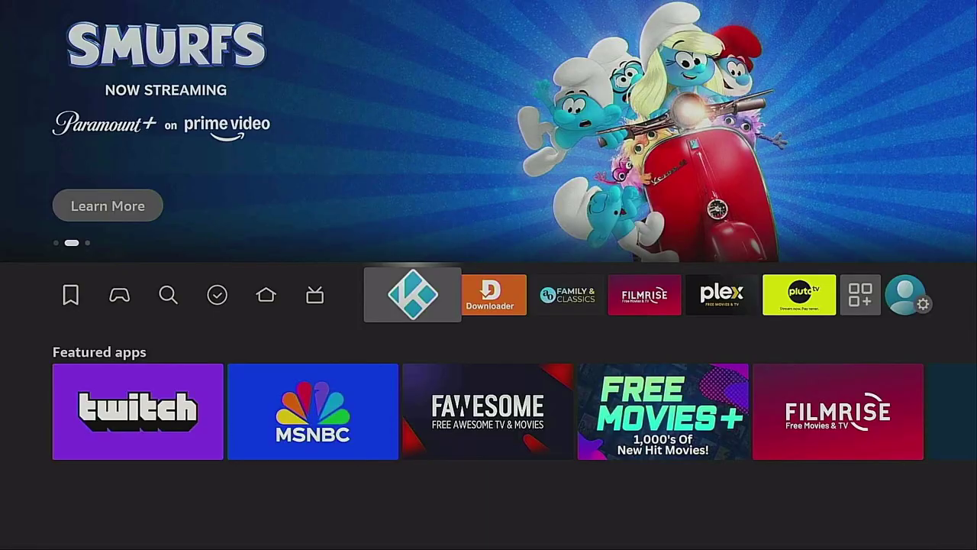
key("Return")
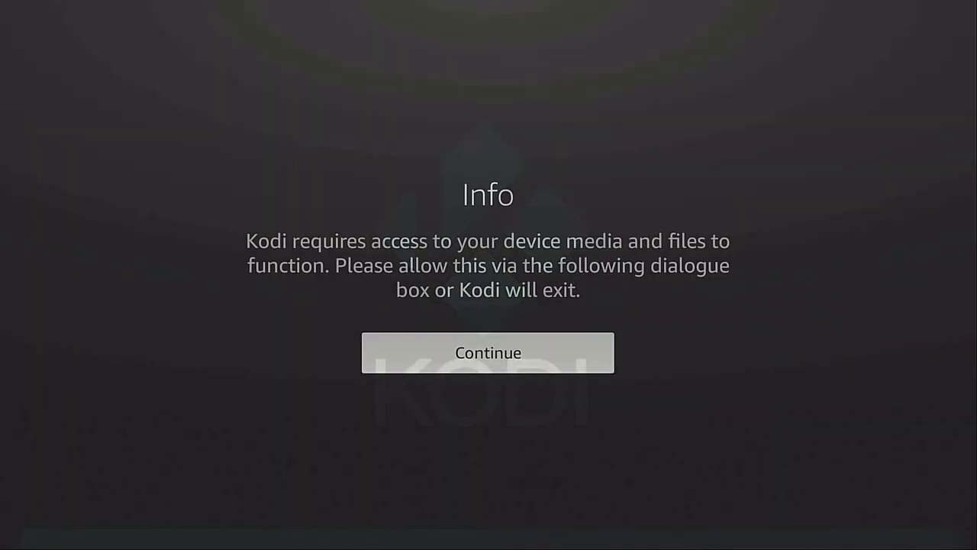
Step: Continue past the Info dialog and Allow Kodi access to photos and media
key("Return")
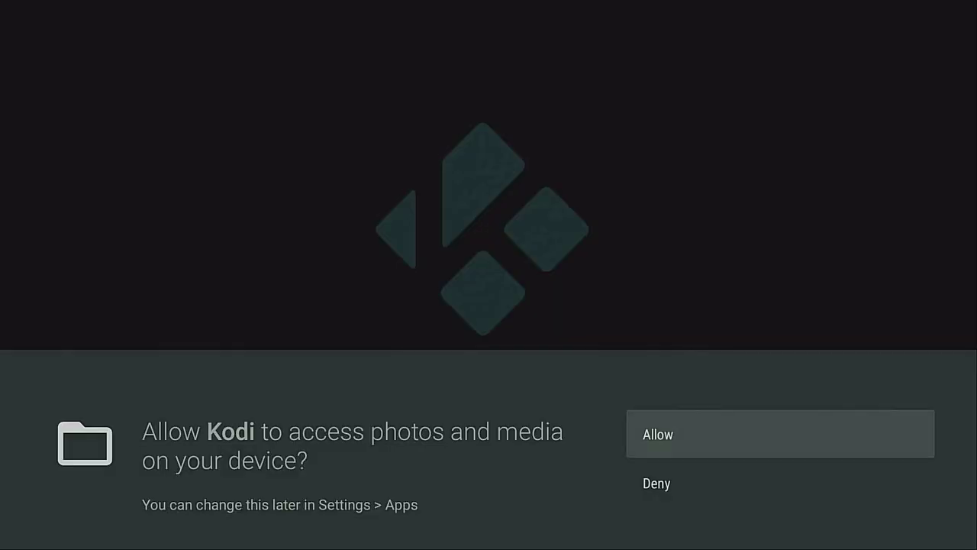
key("Return")
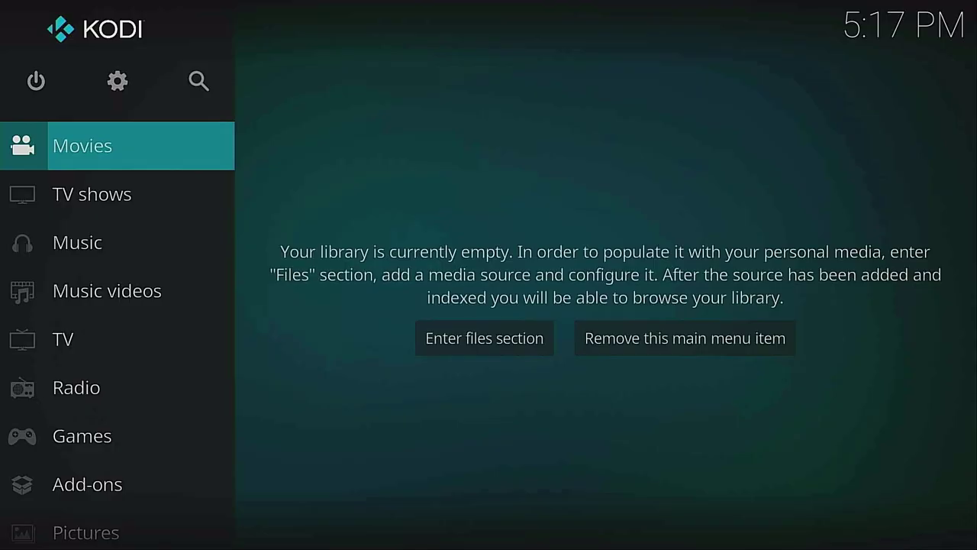
Step: Scroll Kodi's main menu past Music, Music videos, TV, Radio and Games to Add-ons
key("Down")
key("Down")
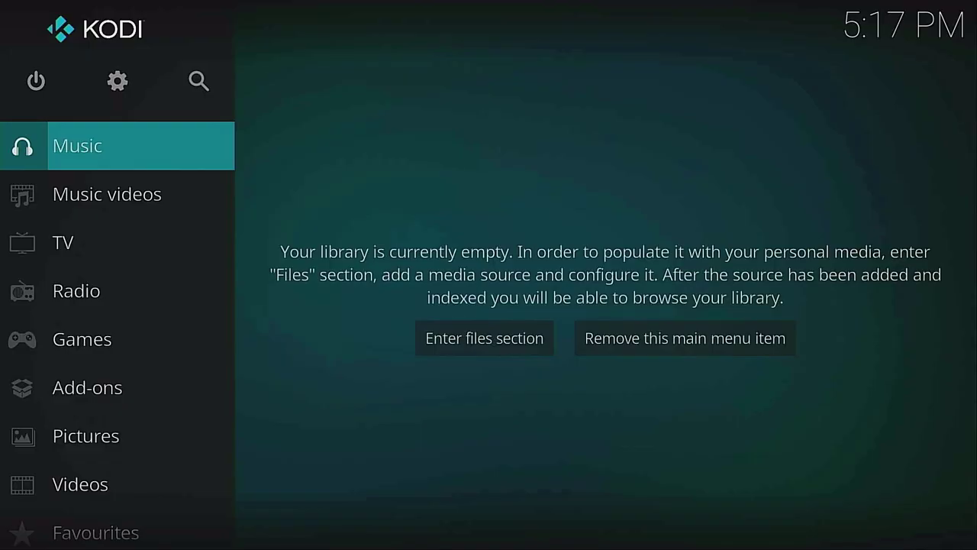
key("Down")
key("Down")
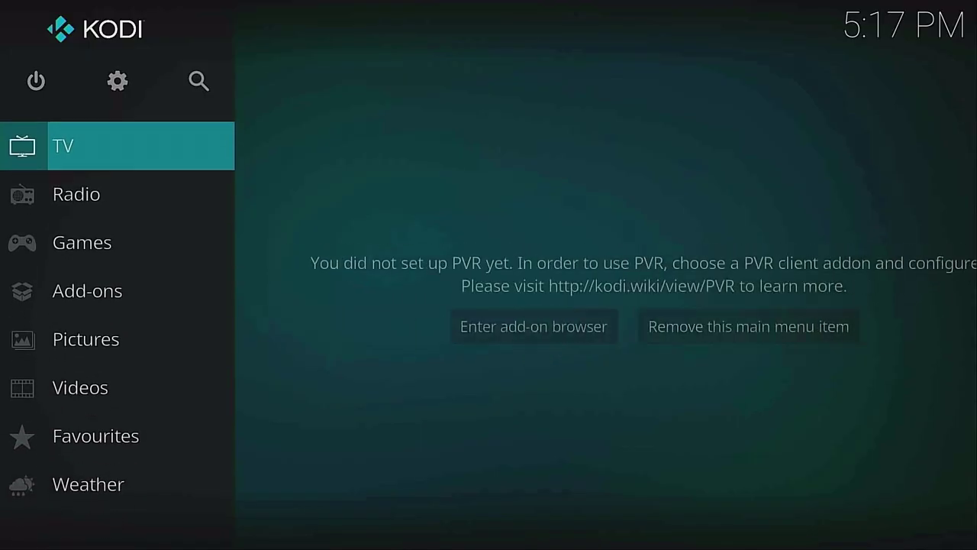
key("Down")
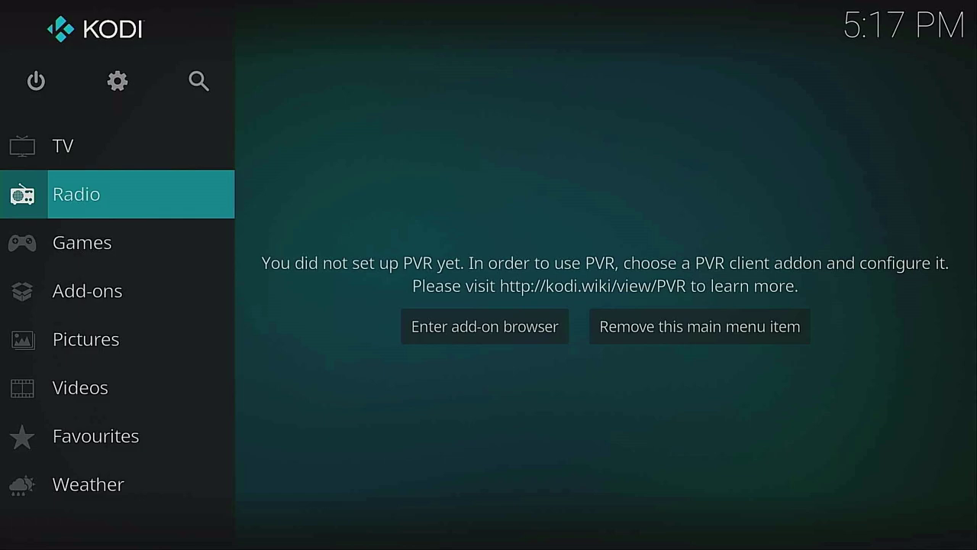
key("Down")
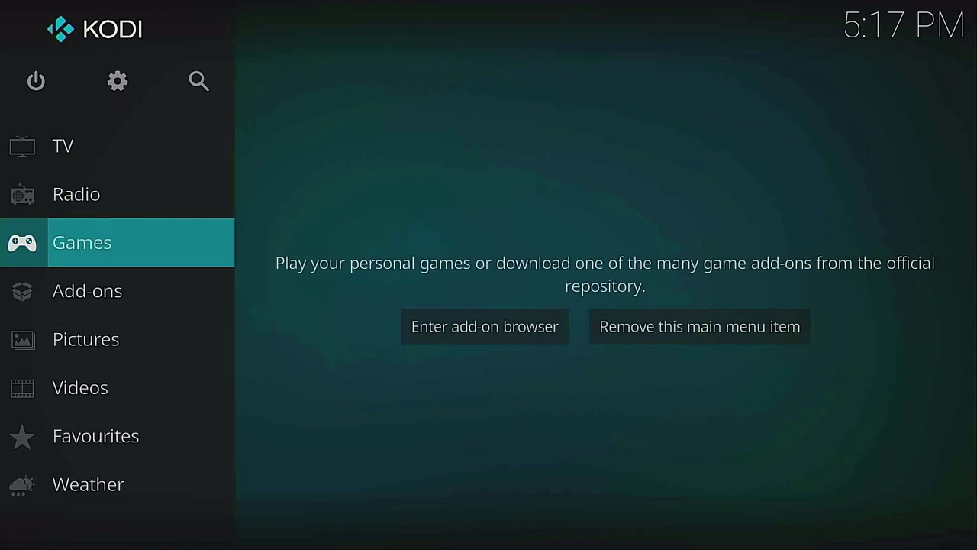
key("Down")
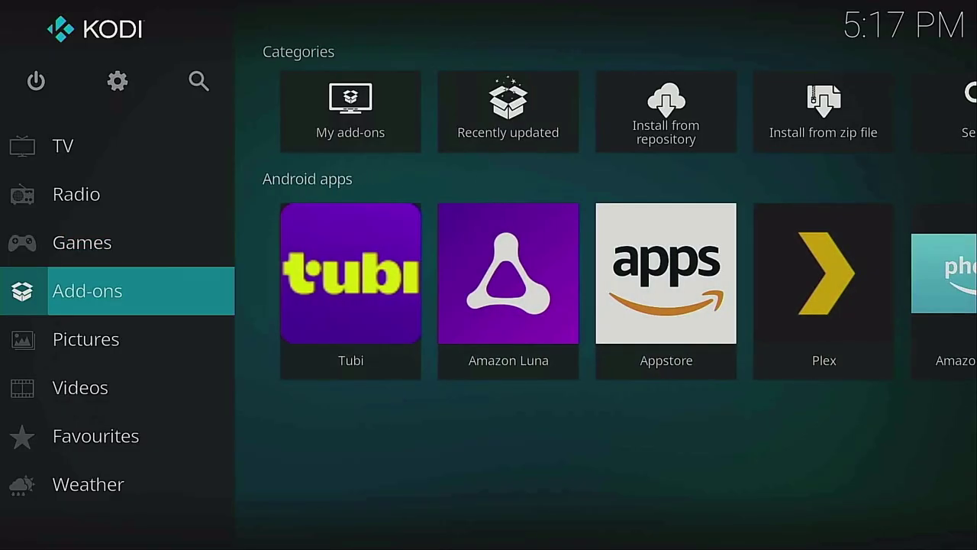
Step: Browse the Android apps row across to Plex, then return to the Fire TV Home screen
key("Right")
key("Down")
key("Right")
key("Right")
key("Right")
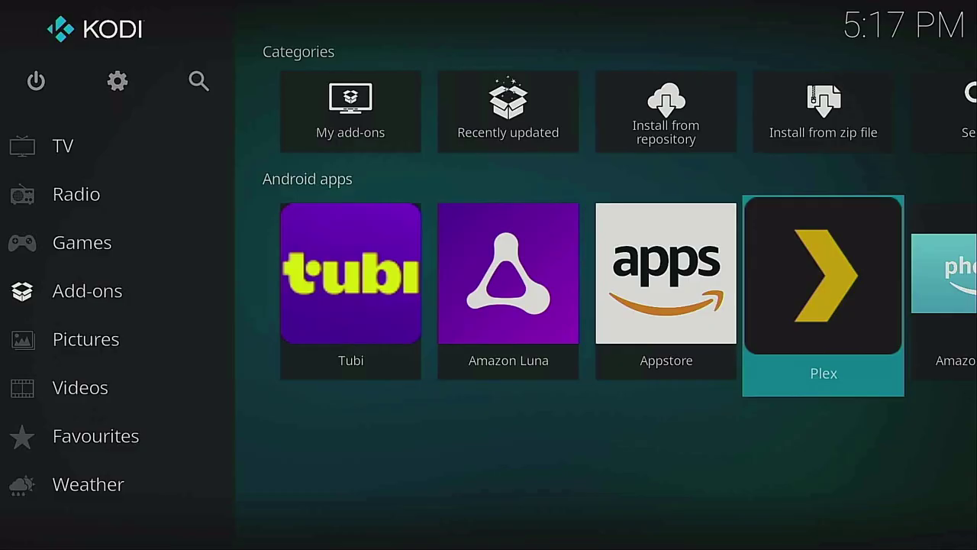
key("Home")
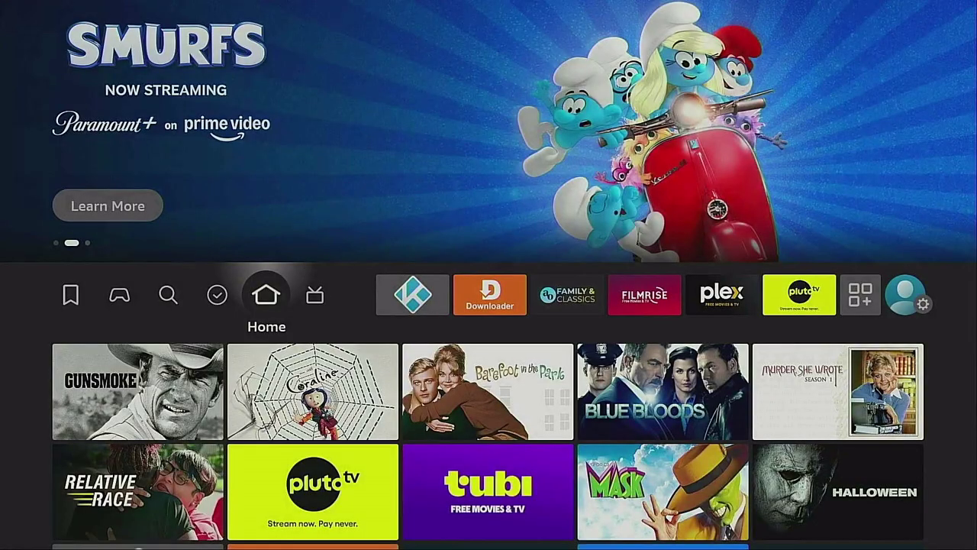